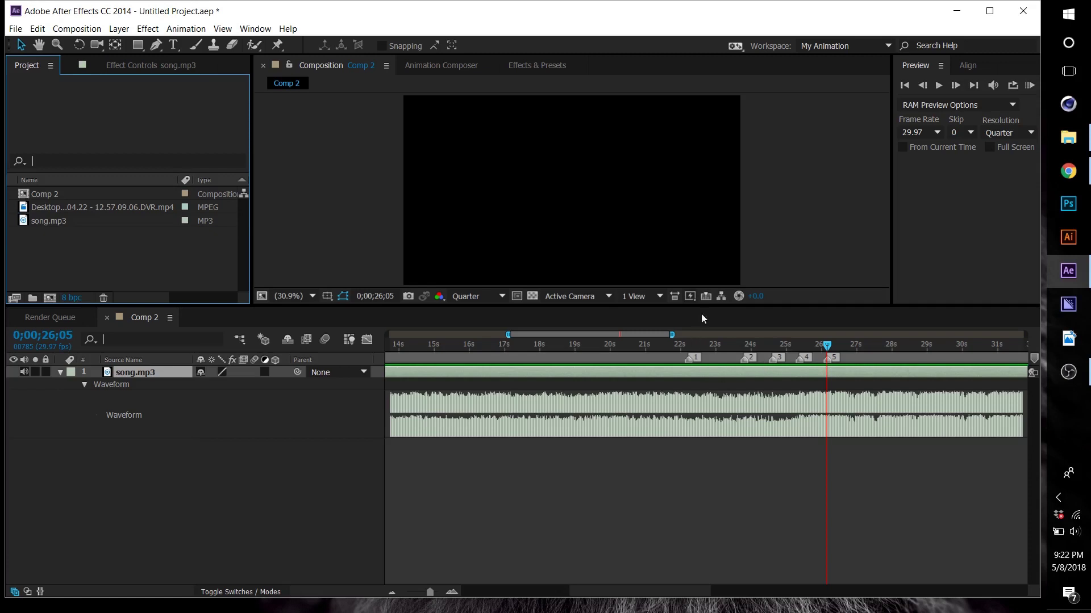
Step: Add the Desktop DVR.mp4 gameplay clip to Comp 2 beneath song.mp3, starting at 0;00;23;15
drag(683, 342, 747, 344)
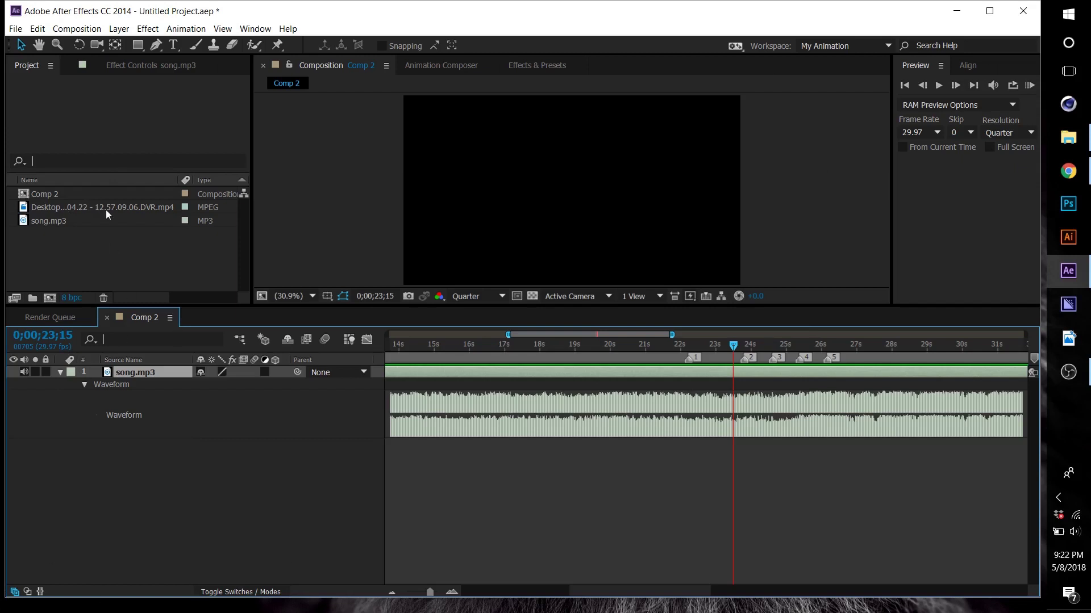
drag(85, 209, 86, 448)
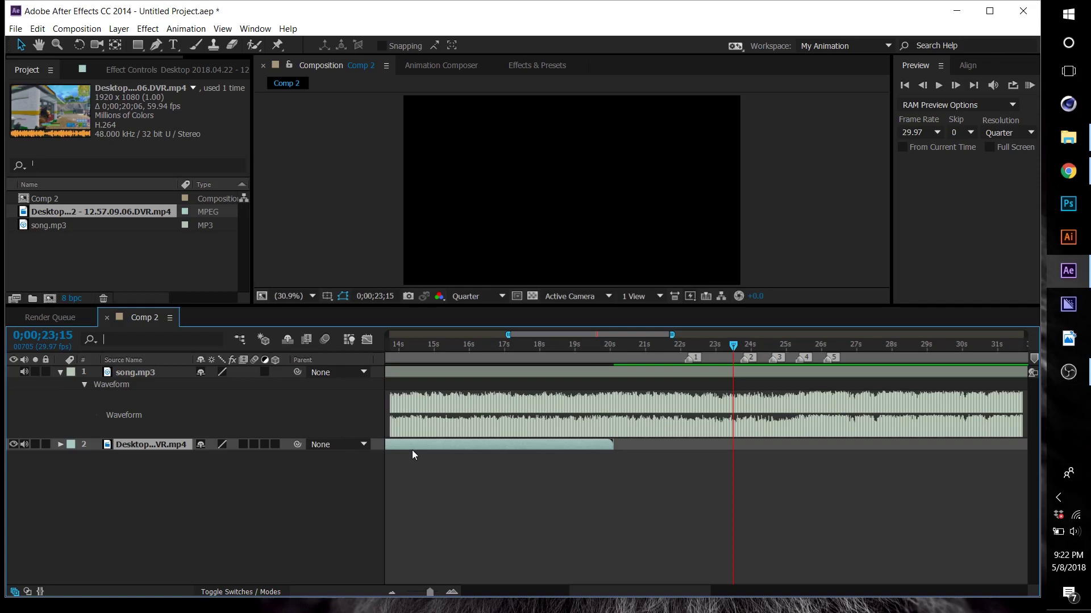
key(bracketleft)
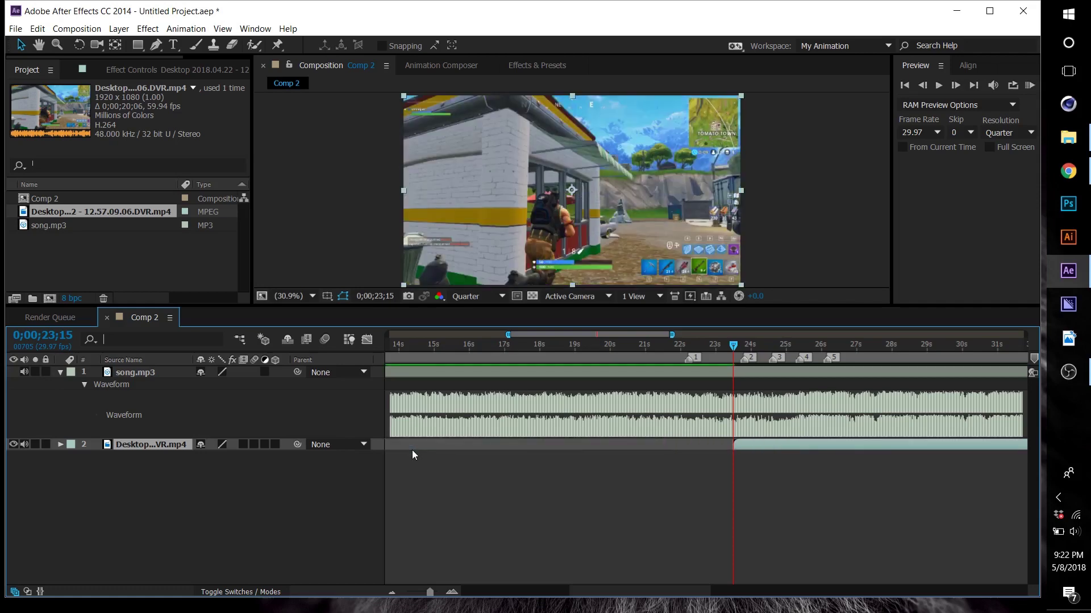
Step: Alternate the gameplay clip between ending and starting at the current time, leaving its start at 0;00;23;15
key(bracketright)
key(bracketleft)
key(bracketright)
key(bracketleft)
key(bracketright)
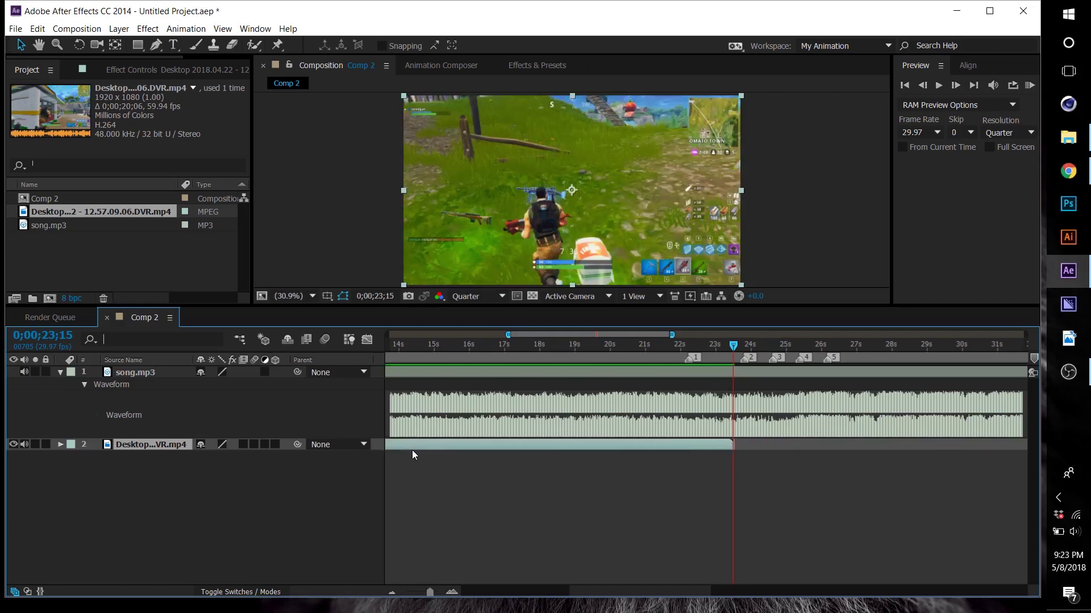
key(bracketleft)
key(bracketright)
key(bracketleft)
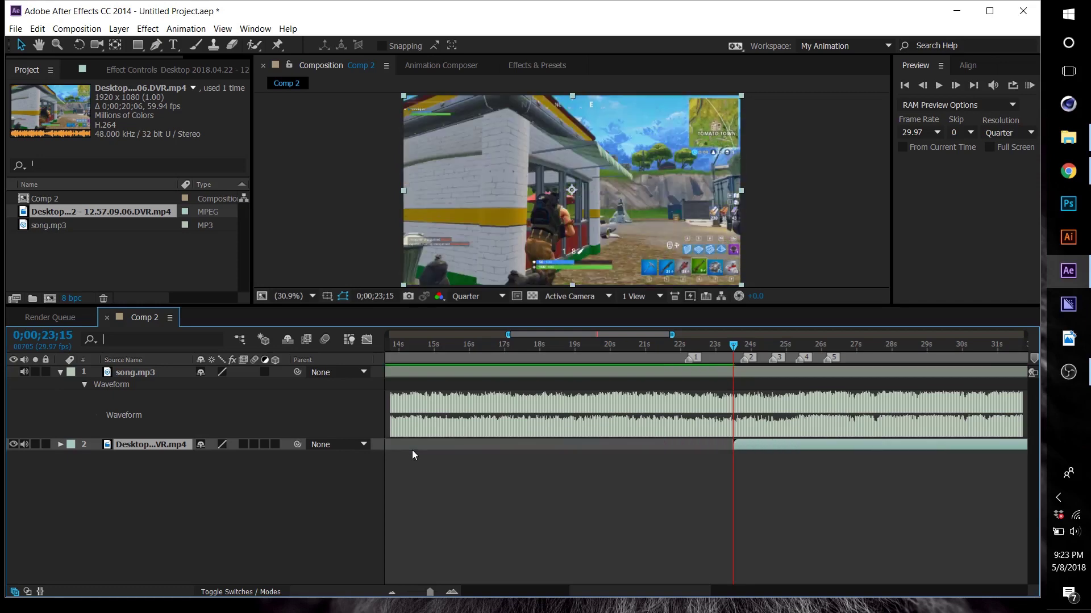
Step: Enable time remapping on the gameplay clip and mute its audio
key(ctrl+alt+t)
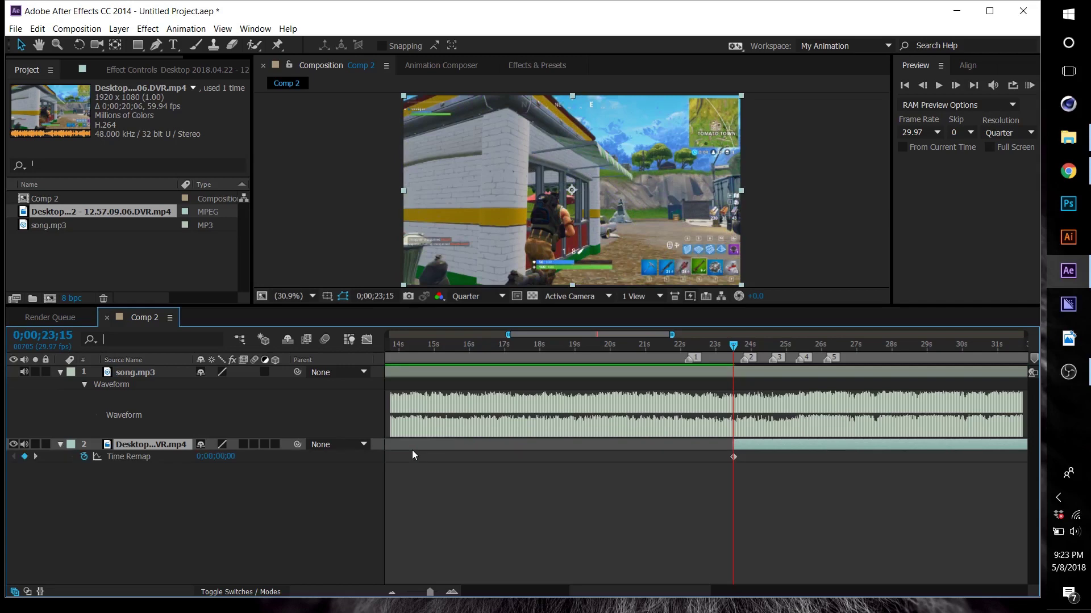
click(22, 445)
Step: Bring the gameplay clip's end to the current time and delete its final Time Remap keyframe
key(])
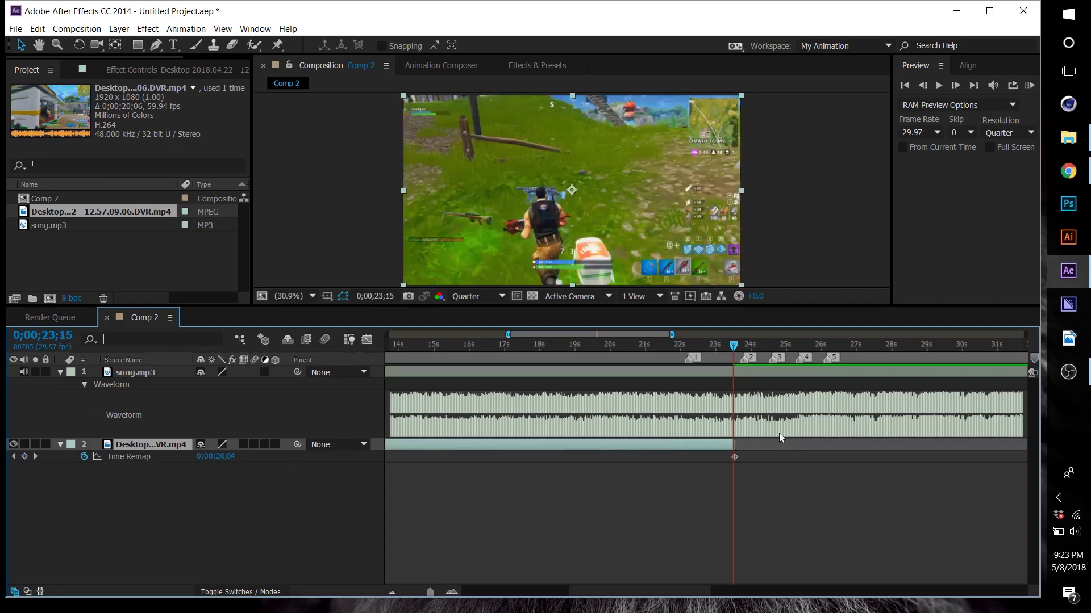
click(737, 455)
key(Delete)
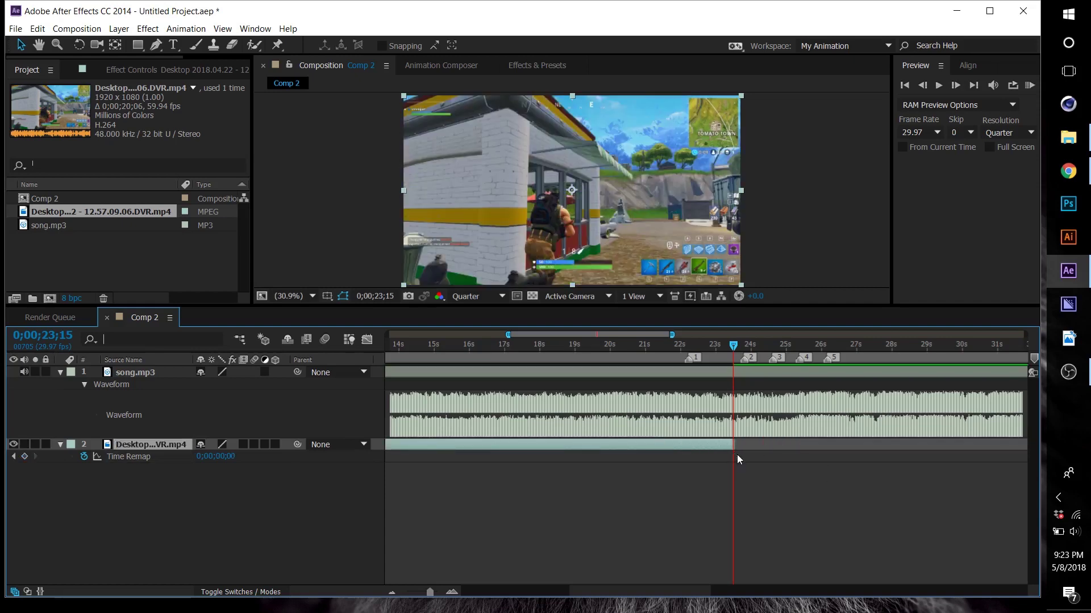
Step: Move the gameplay clip so that it starts at marker 1, at 0;00;22;07
key([)
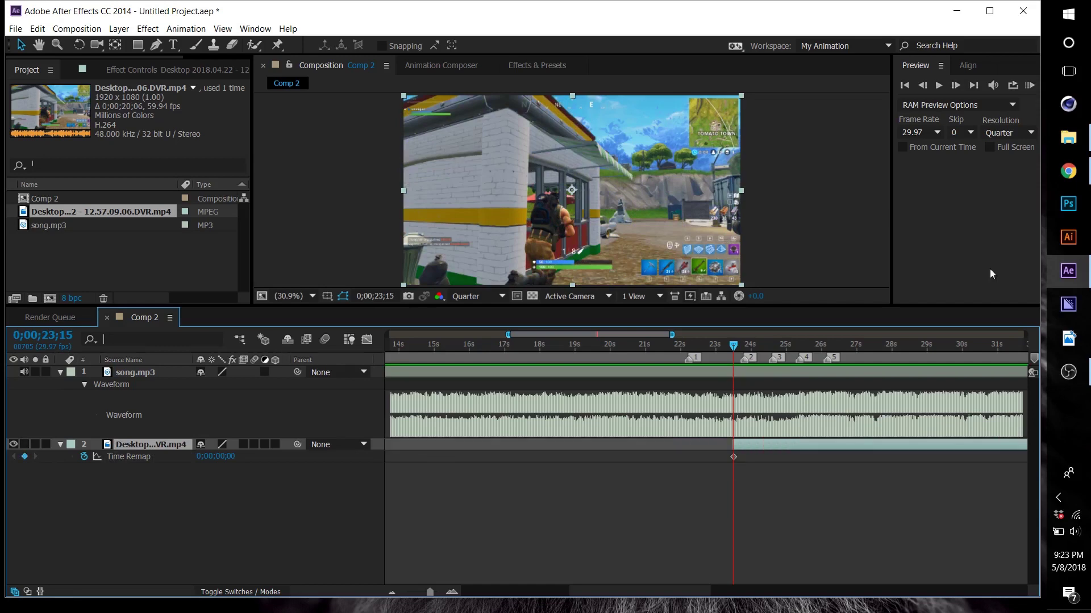
drag(687, 348, 687, 347)
key([)
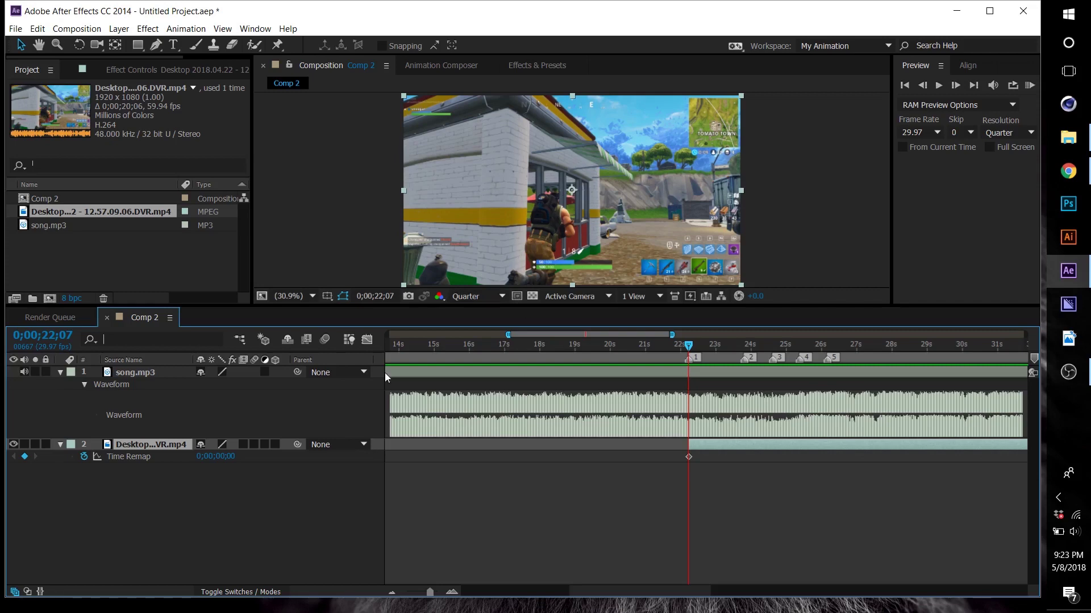
Step: Set the gameplay clip's first Time Remap keyframe to 0;00;11;25
drag(226, 456, 452, 452)
click(595, 456)
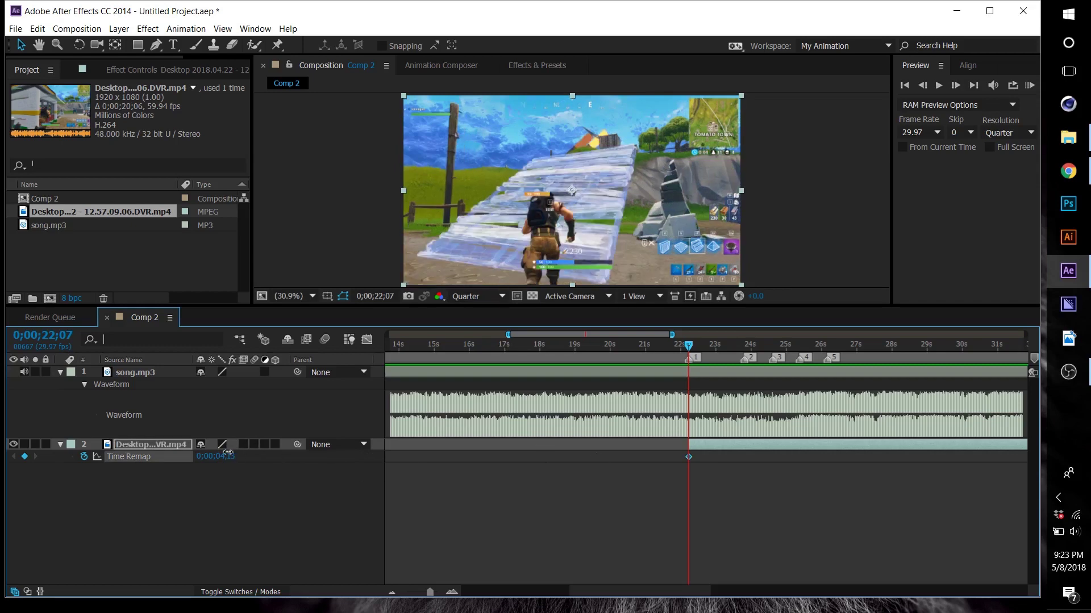
drag(228, 453, 424, 466)
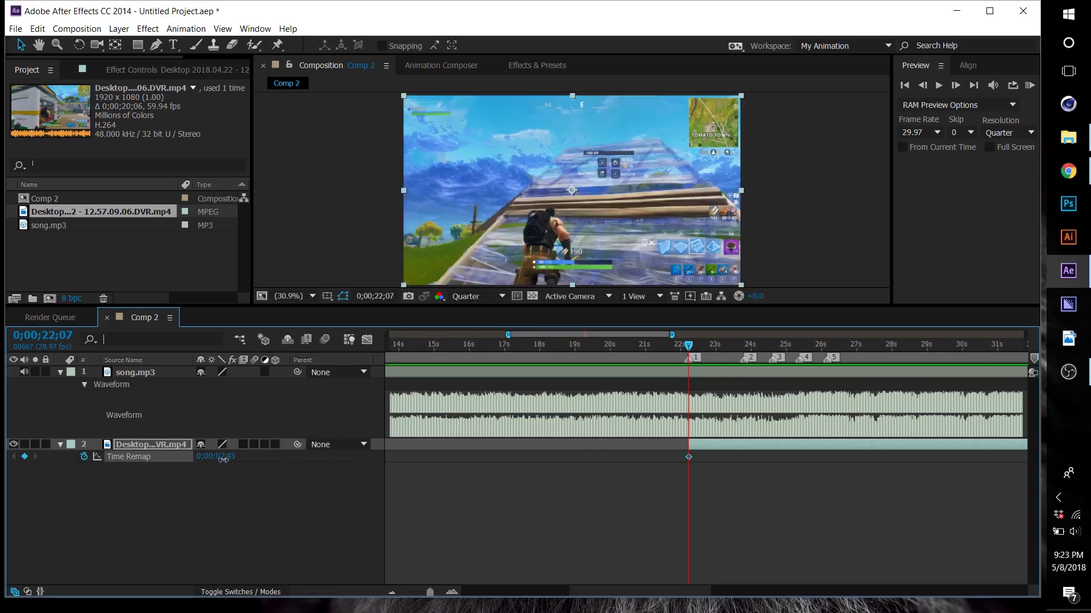
drag(223, 459, 491, 480)
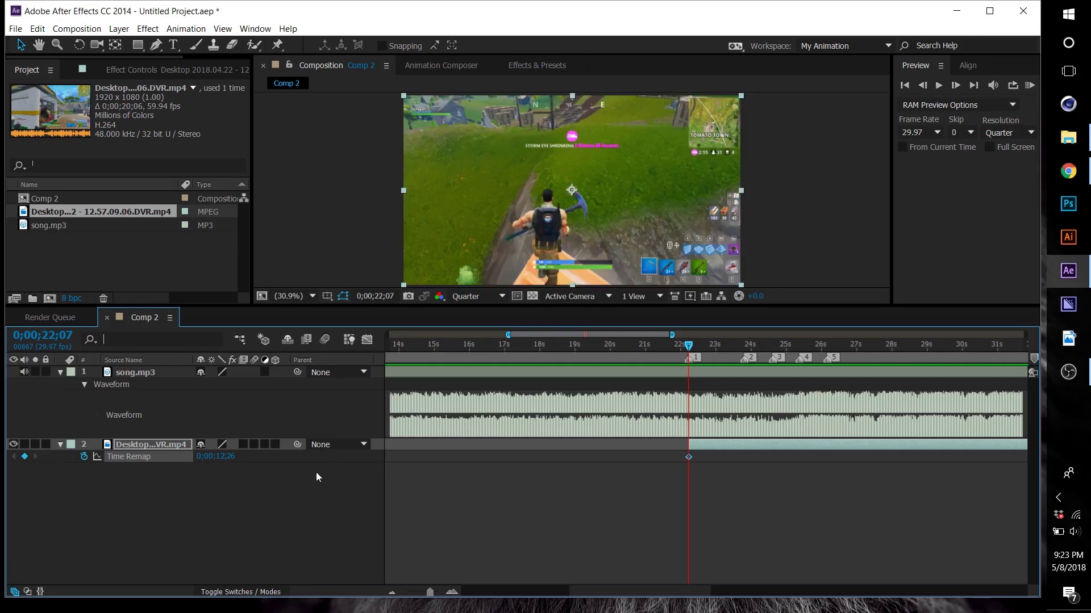
drag(226, 460, 237, 520)
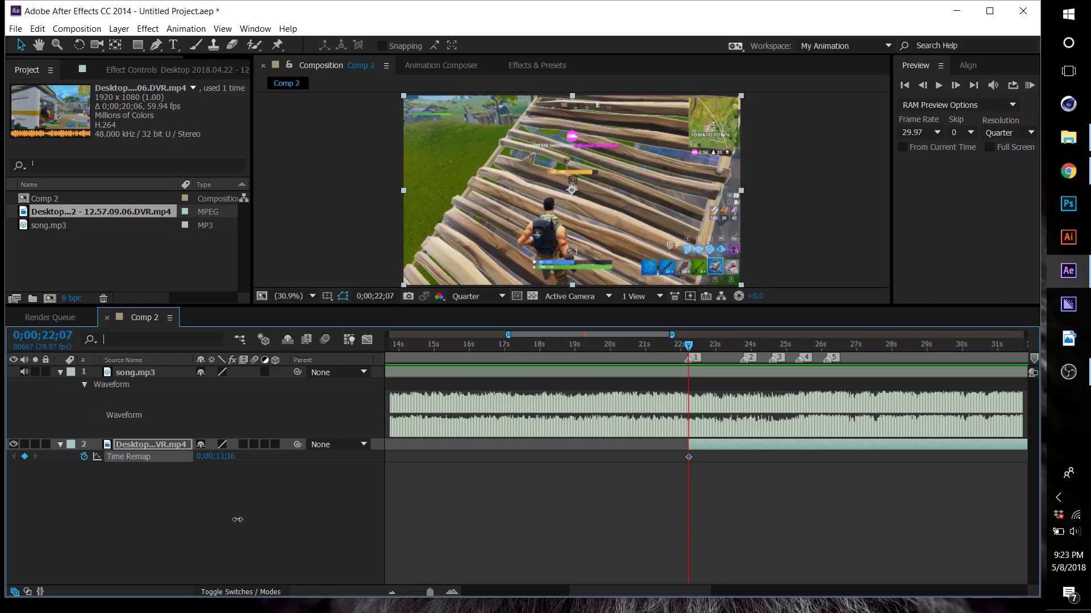
mouse_move(238, 520)
mouse_down()
mouse_move(221, 523)
mouse_move(247, 524)
mouse_up()
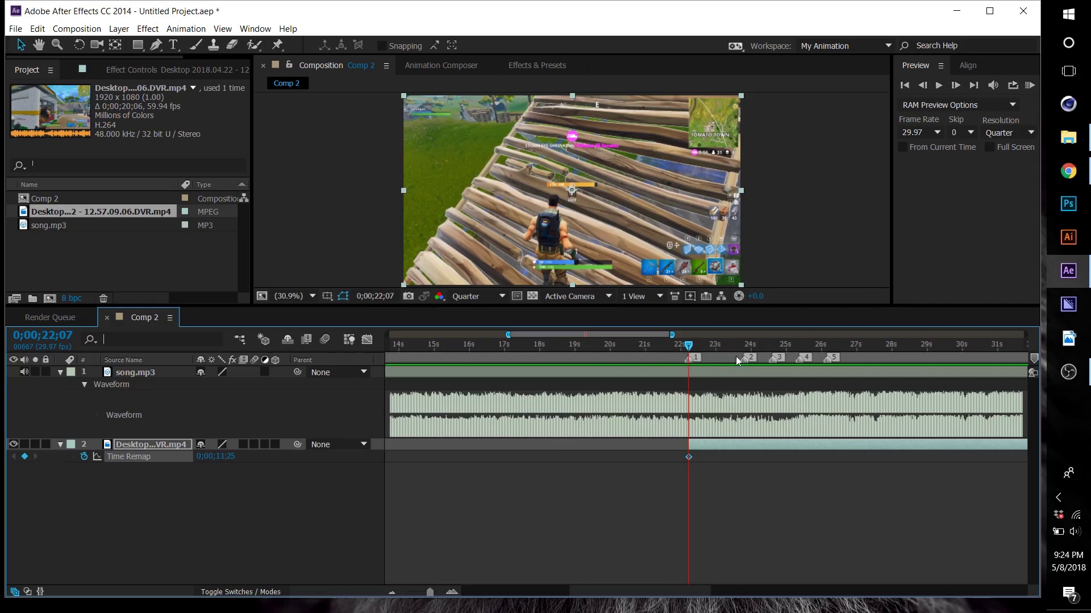
Step: Add a Time Remap keyframe of 0;00;12;33 at marker 2, at 0;00;23;24
drag(722, 344, 744, 351)
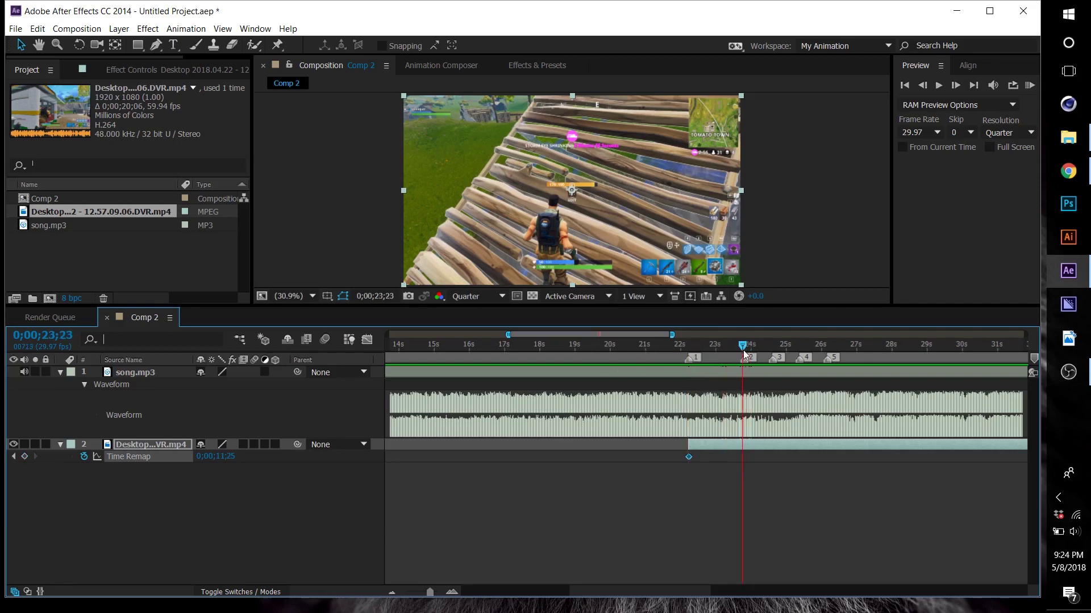
key(Page_Down)
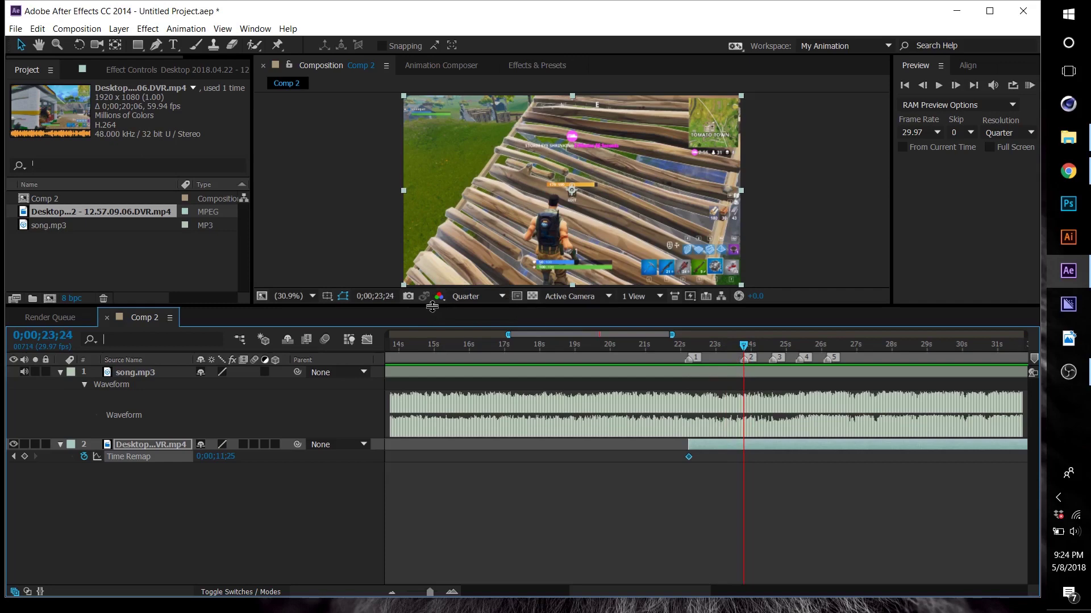
drag(433, 306, 432, 323)
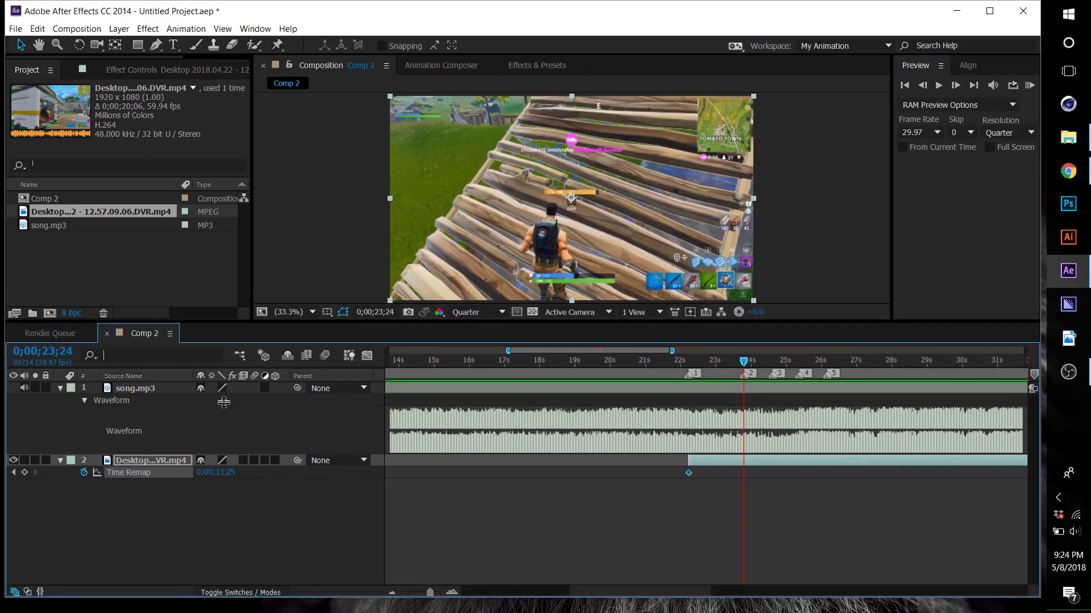
drag(229, 474, 302, 496)
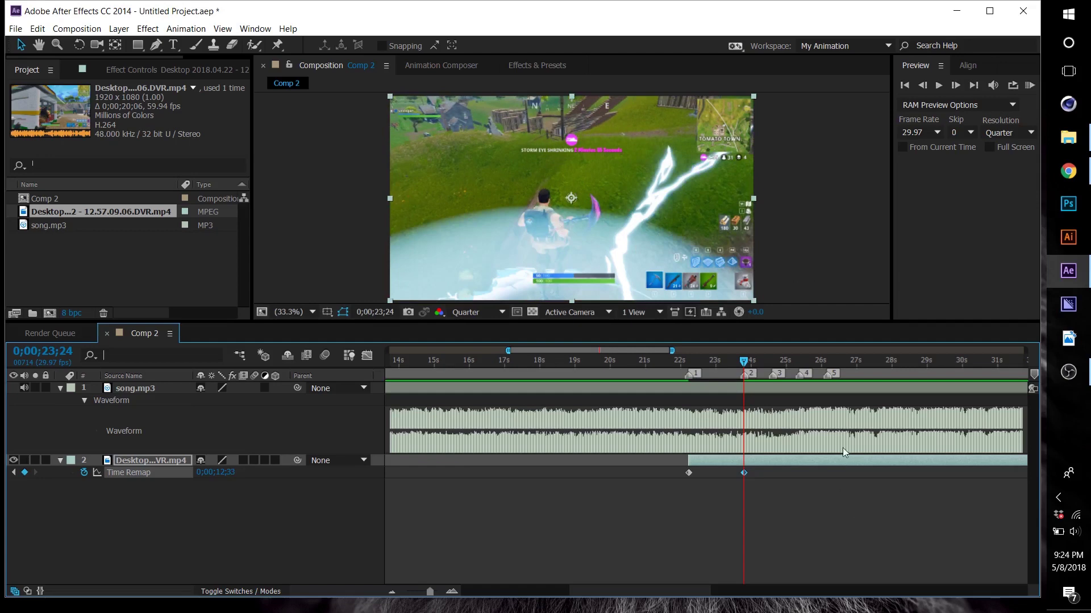
Step: Add Time Remap keyframes of 0;00;14;16 at marker 3 (0;00;24;18) and 0;00;15;03 at marker 4 (0;00;25;11)
click(769, 361)
drag(770, 361, 772, 363)
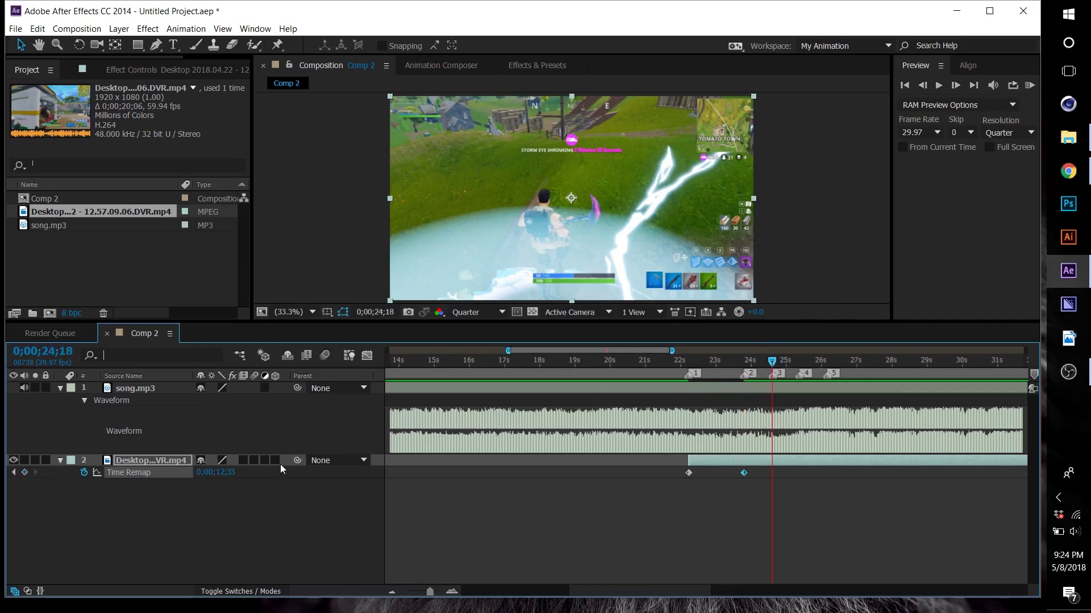
drag(231, 472, 312, 479)
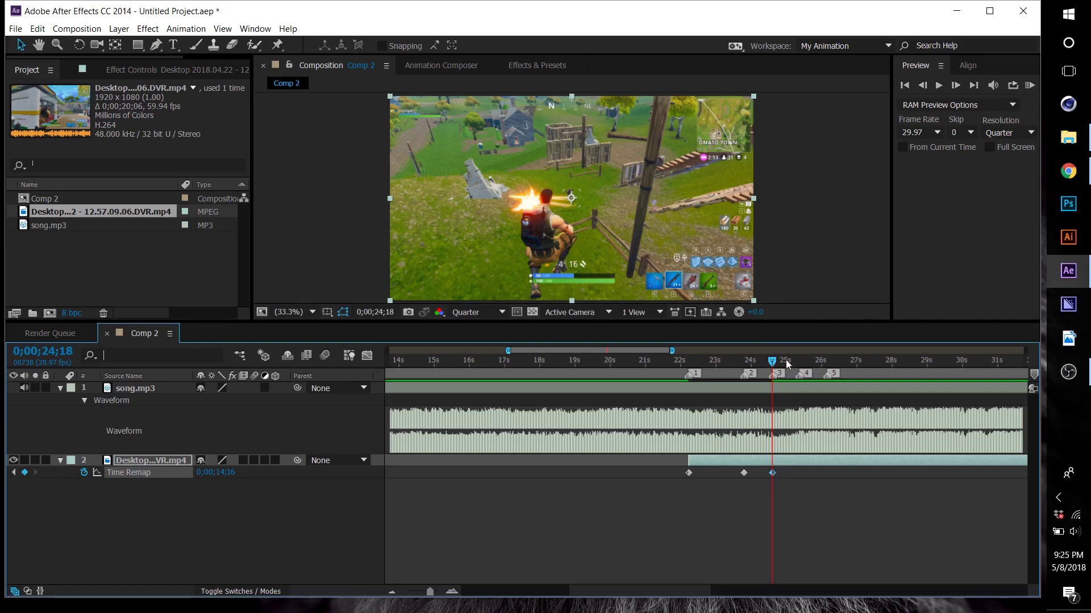
drag(773, 363, 799, 363)
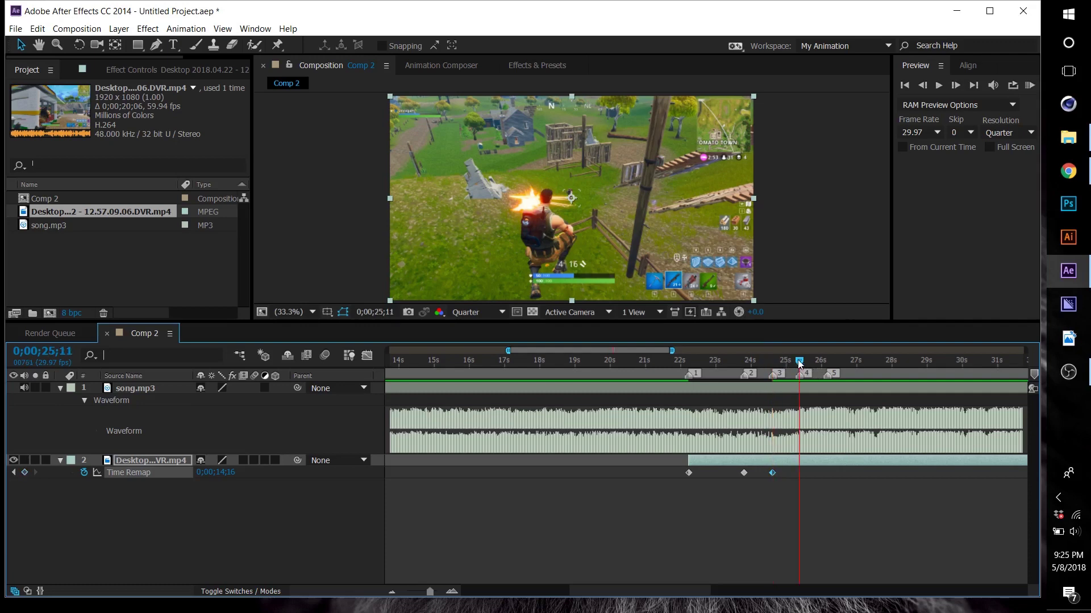
drag(230, 472, 281, 486)
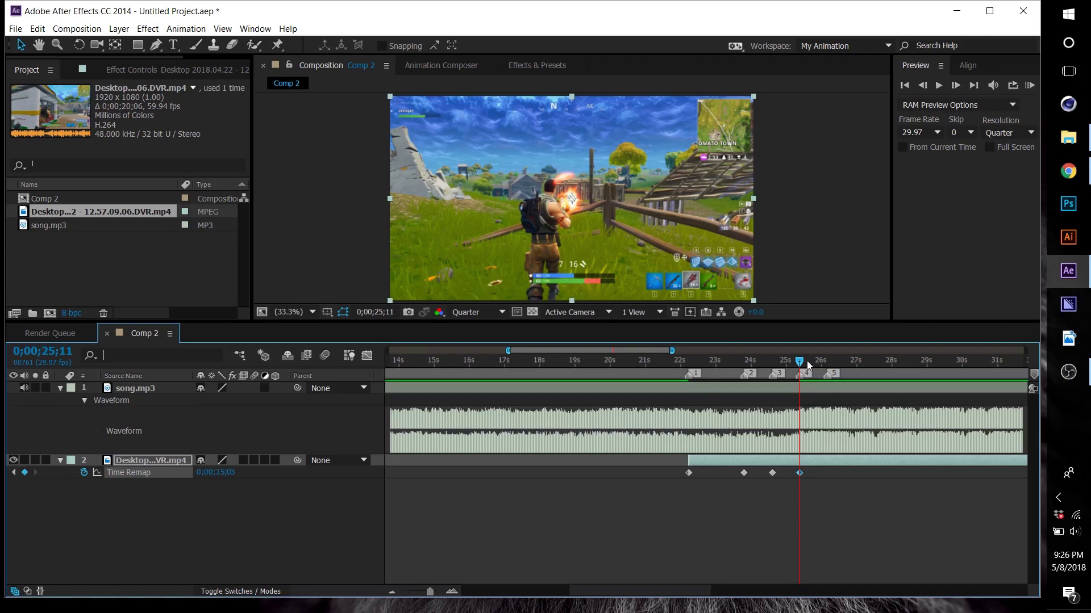
Step: Add a Time Remap keyframe of 0;00;15;51 at marker 5 (0;00;26;05) and trim the clip's end to that point
drag(804, 366, 831, 365)
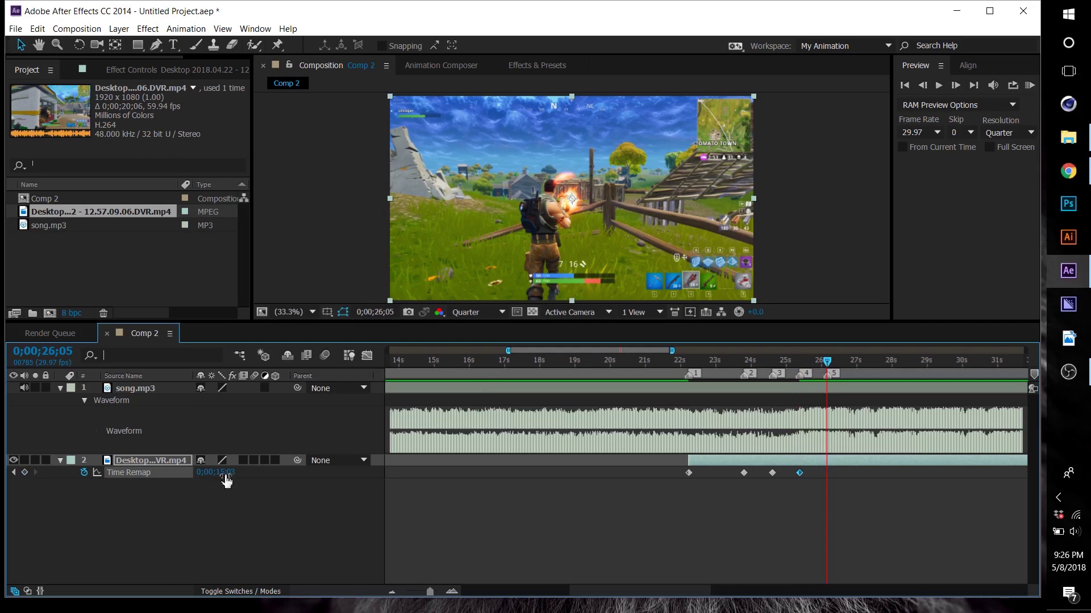
drag(230, 474, 270, 484)
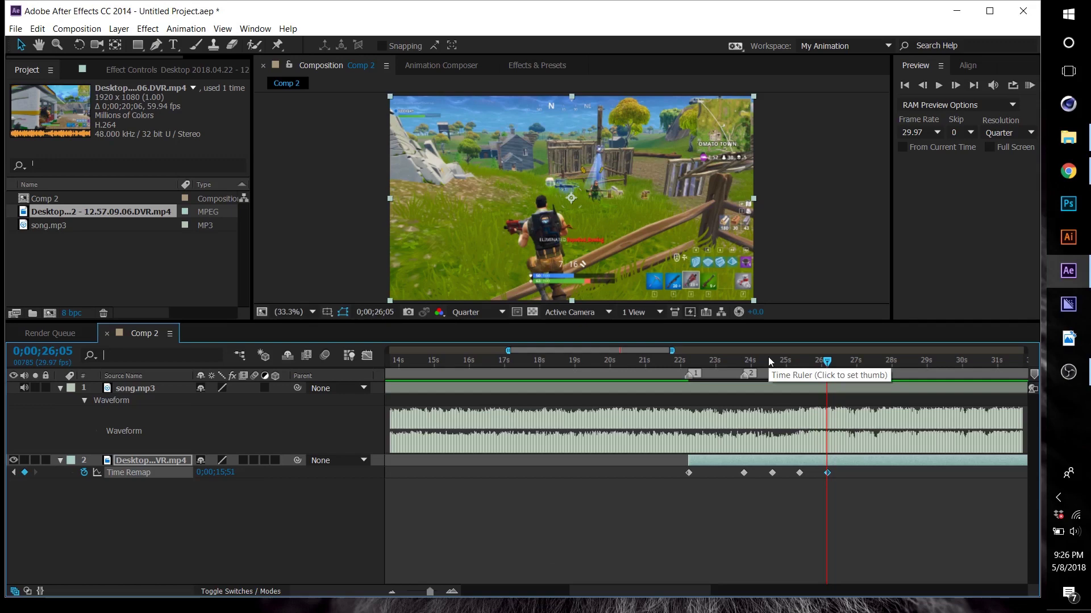
key(alt+bracketright)
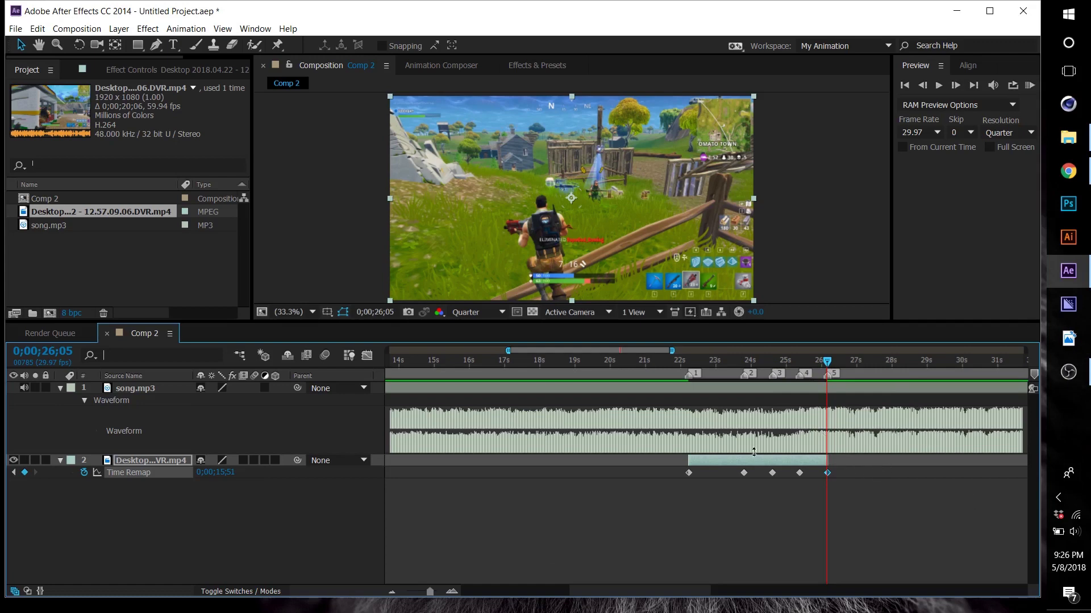
Step: Apply Easy Ease to all Time Remap keyframes of the gameplay clip
click(479, 584)
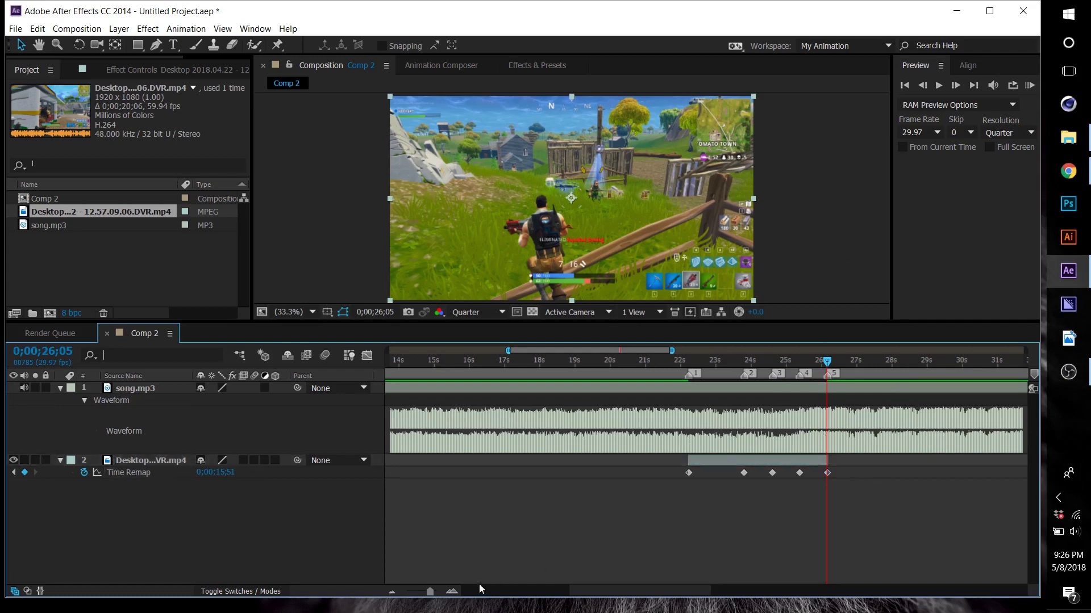
click(453, 591)
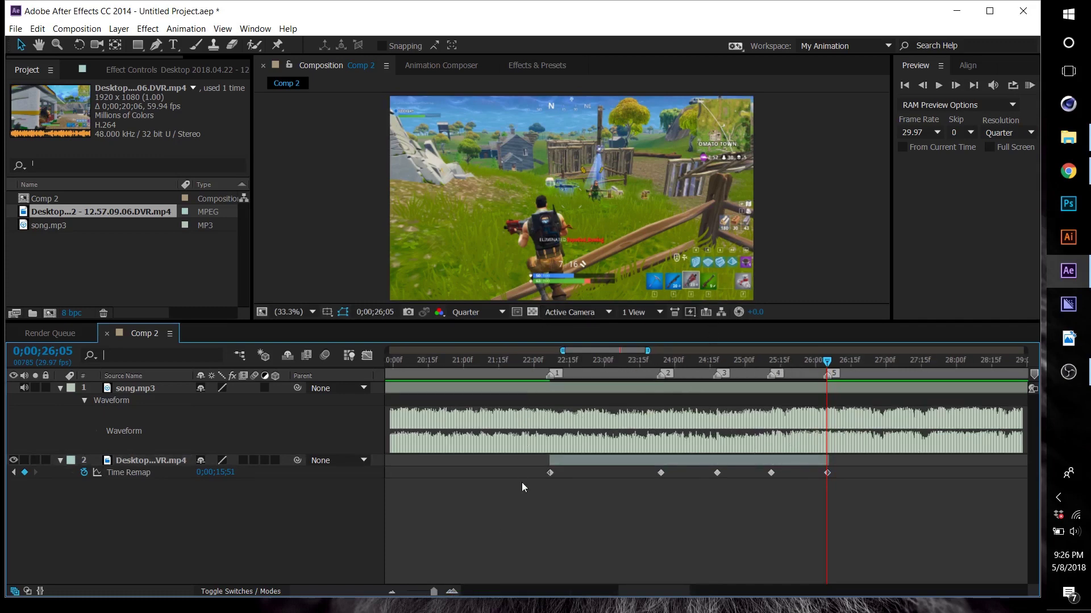
click(120, 472)
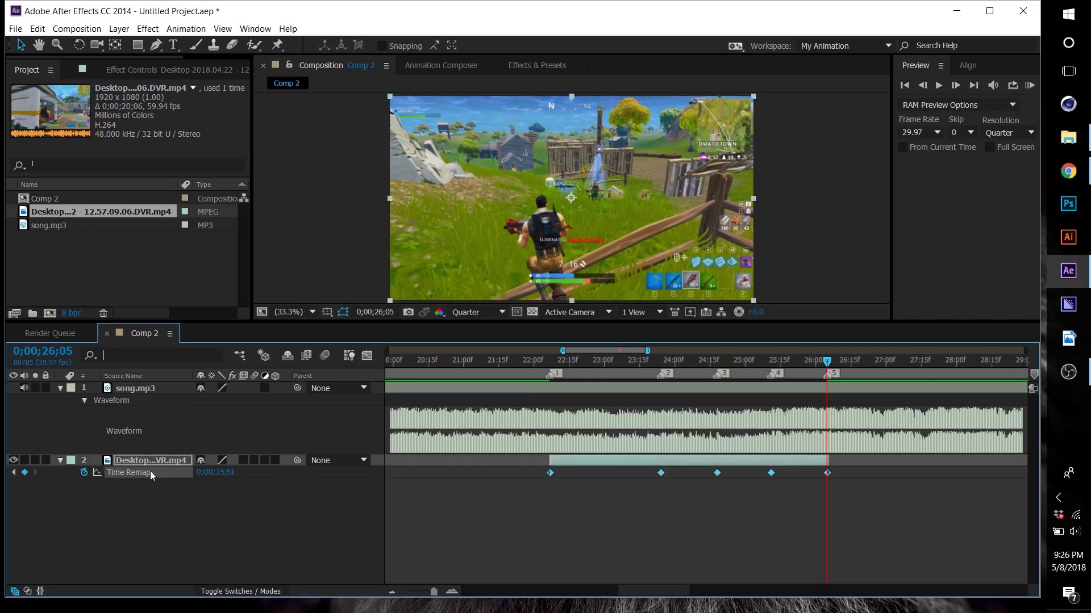
right_click(550, 473)
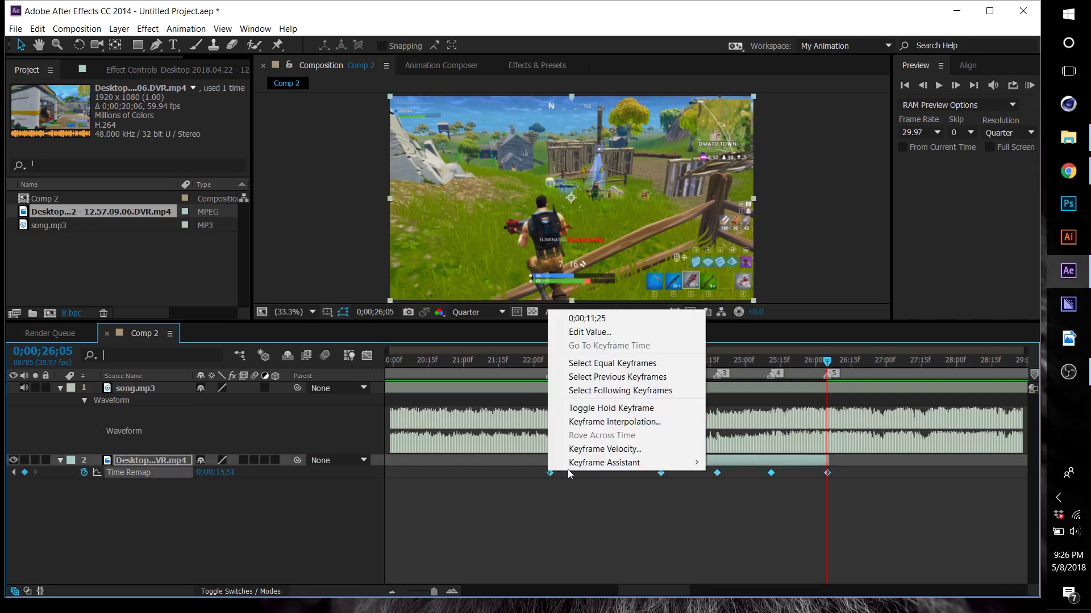
mouse_move(619, 462)
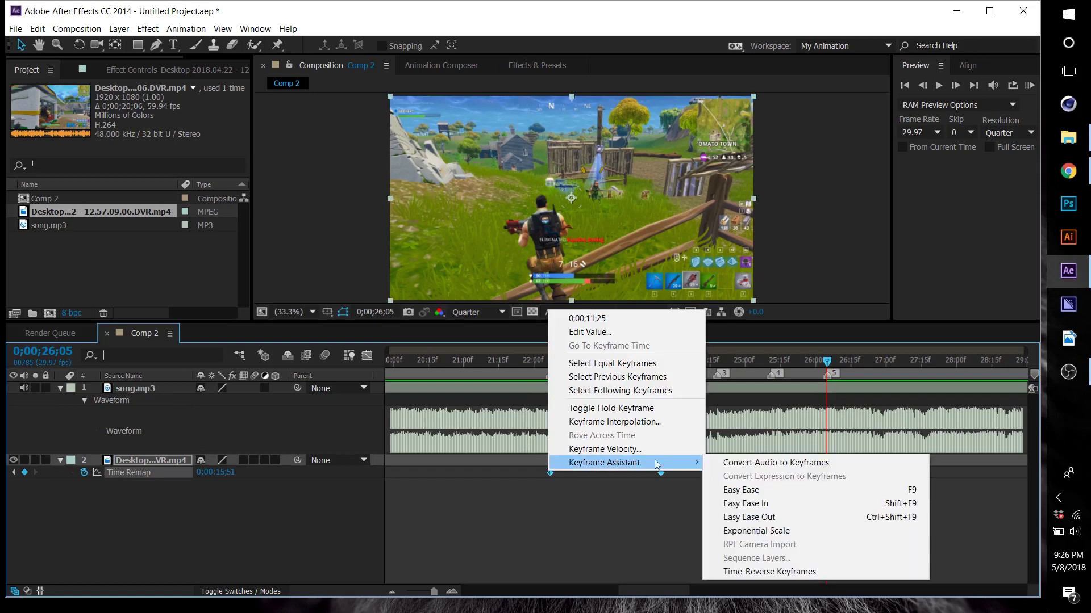
click(746, 494)
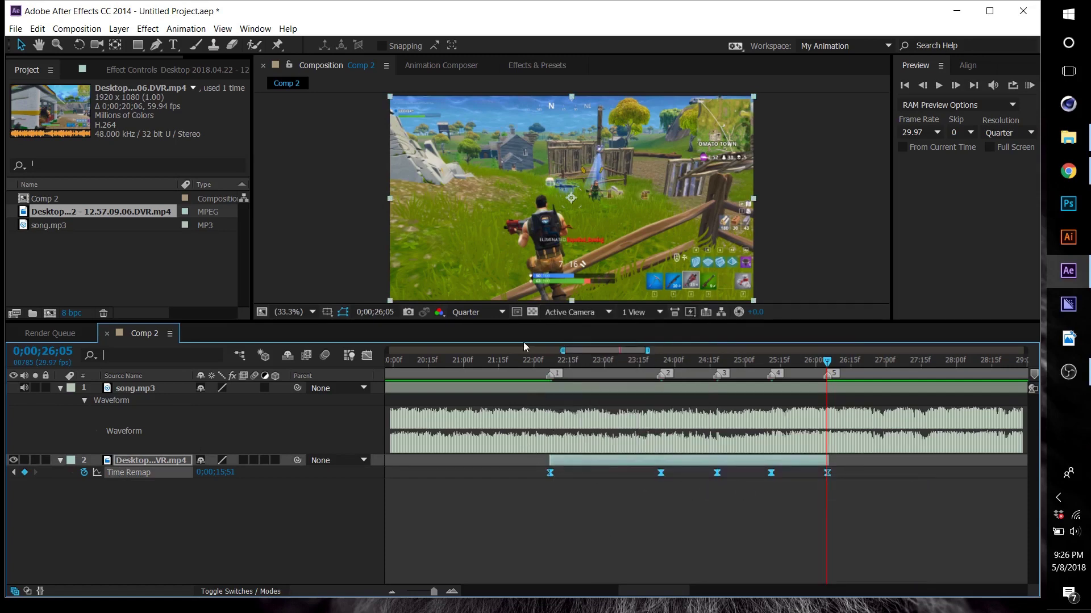
Step: Display the Time Remap curve in an enlarged Graph Editor and scrub the clip to 0;00;23;04
click(367, 356)
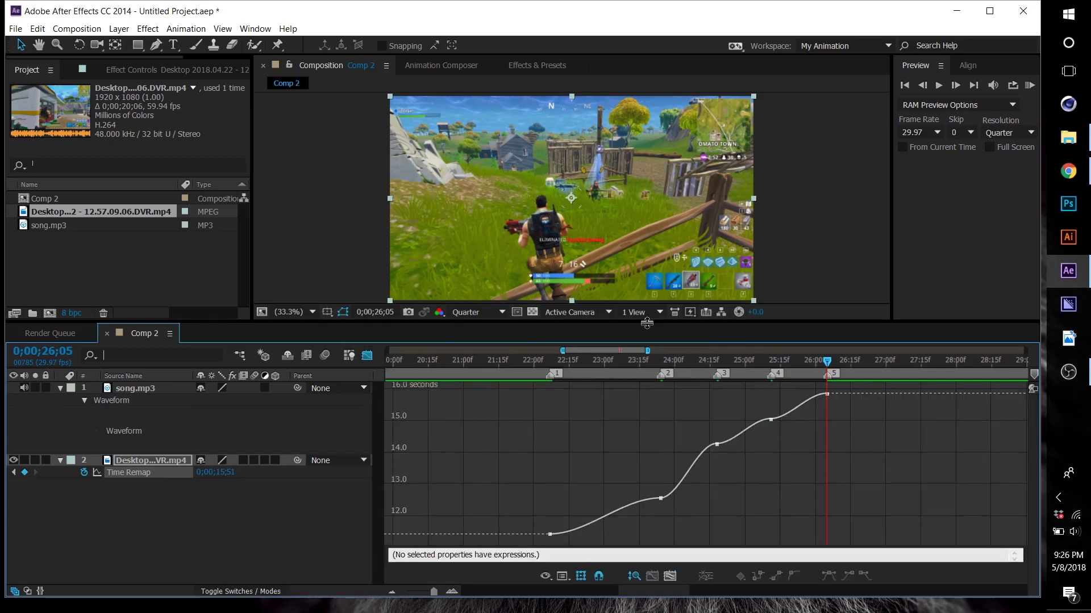
drag(647, 323, 636, 227)
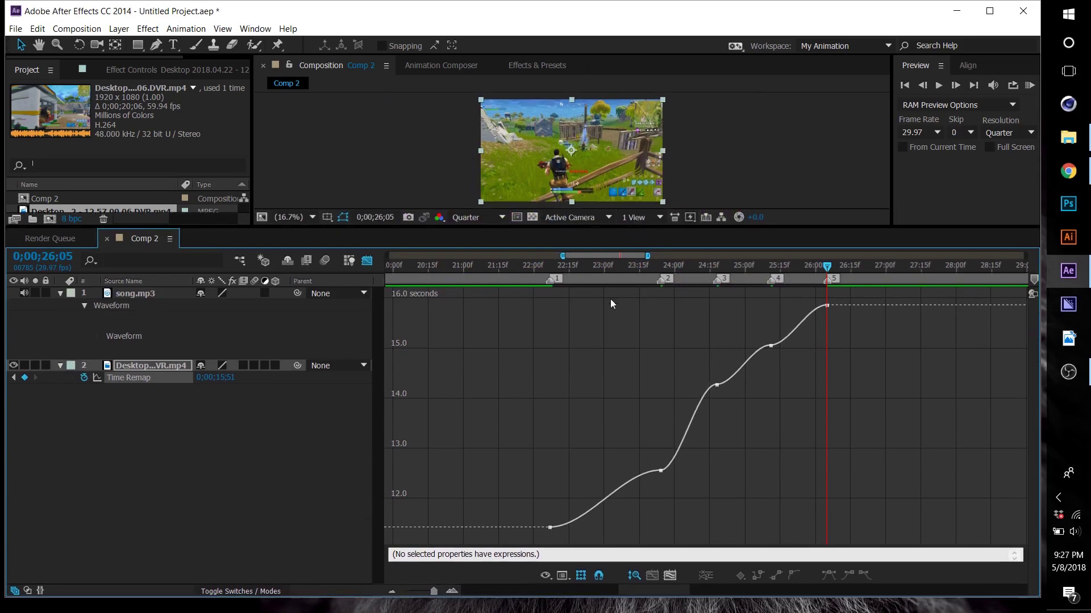
drag(591, 271, 614, 317)
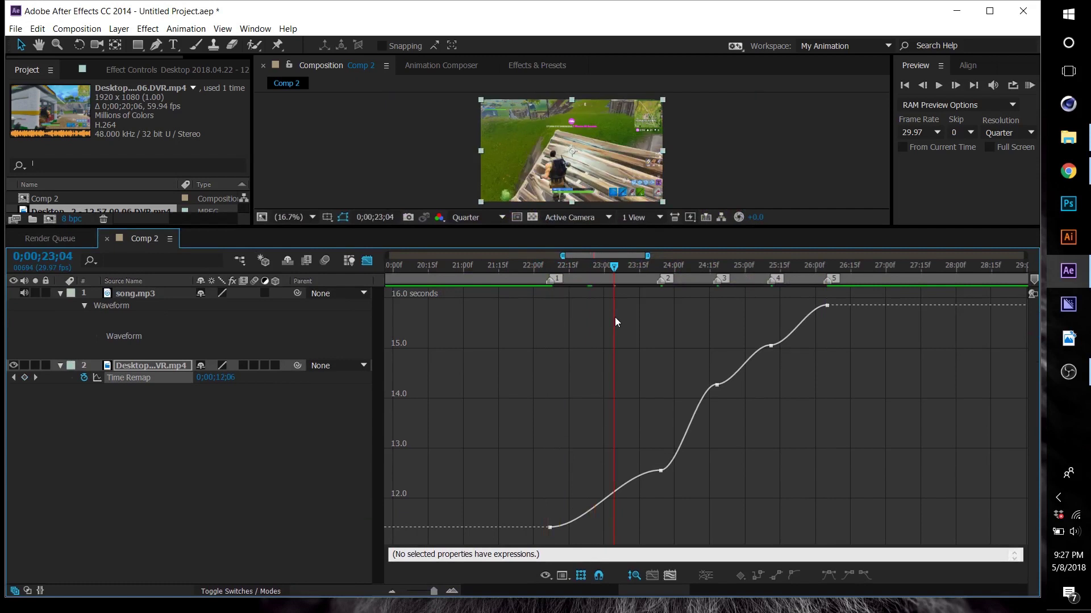
Step: Raise the outgoing handle of the first Time Remap keyframe to steepen the curve, and scrub to 0;00;22;26
click(550, 526)
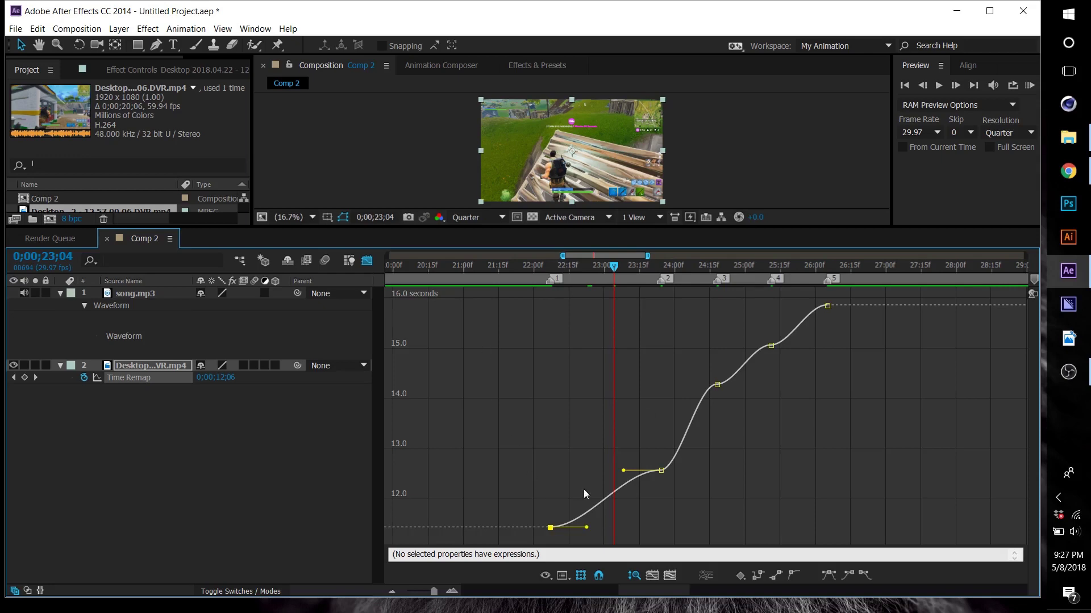
drag(589, 528, 600, 503)
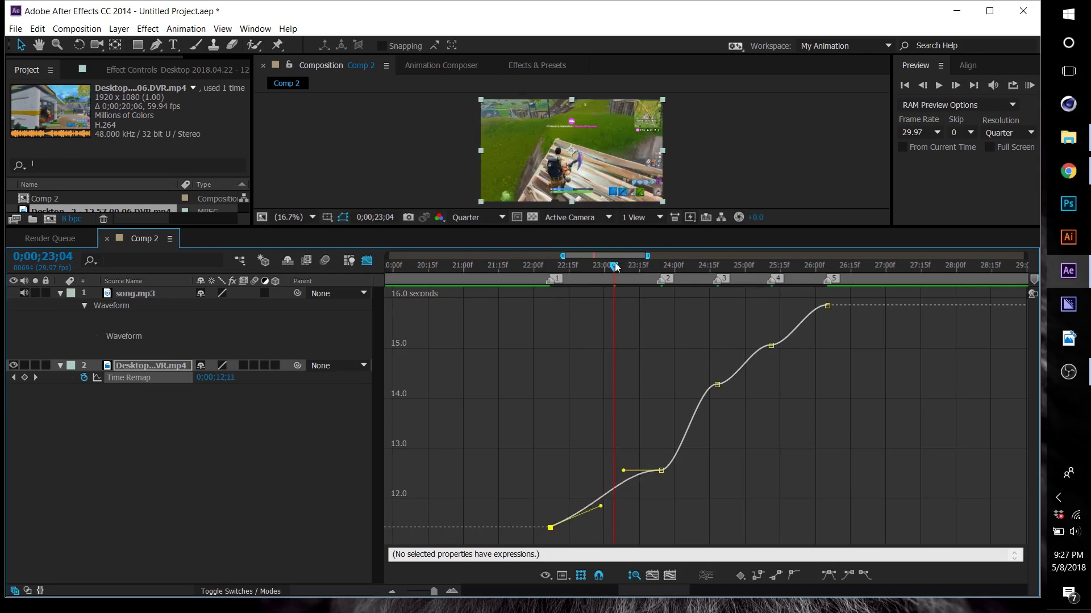
drag(615, 267, 595, 275)
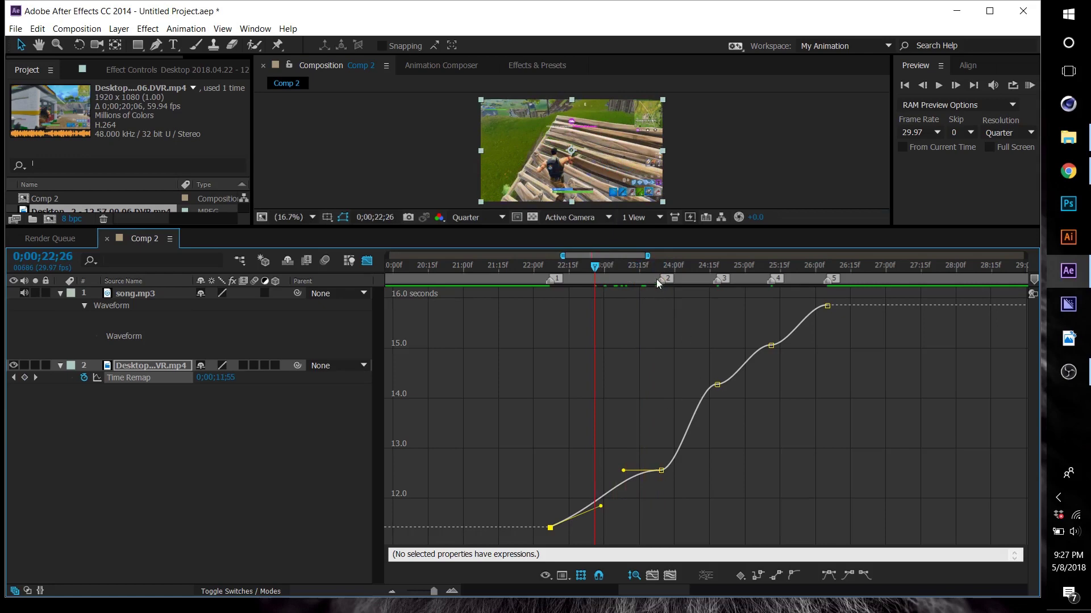
Step: Try moving the second Time Remap keyframe earlier in the layer view, and return it to marker 2
click(367, 260)
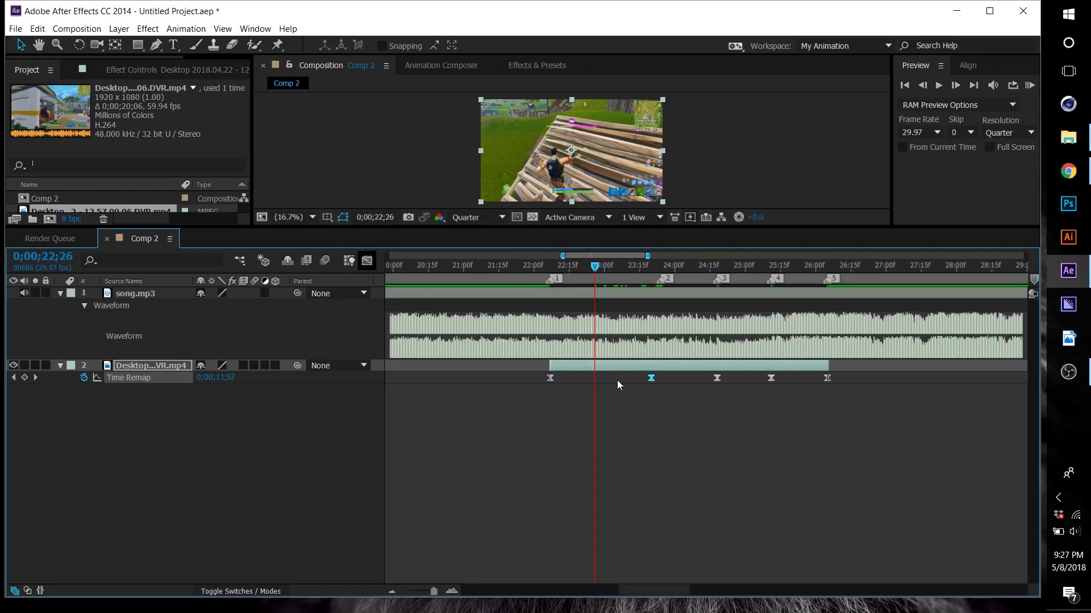
drag(651, 378, 607, 378)
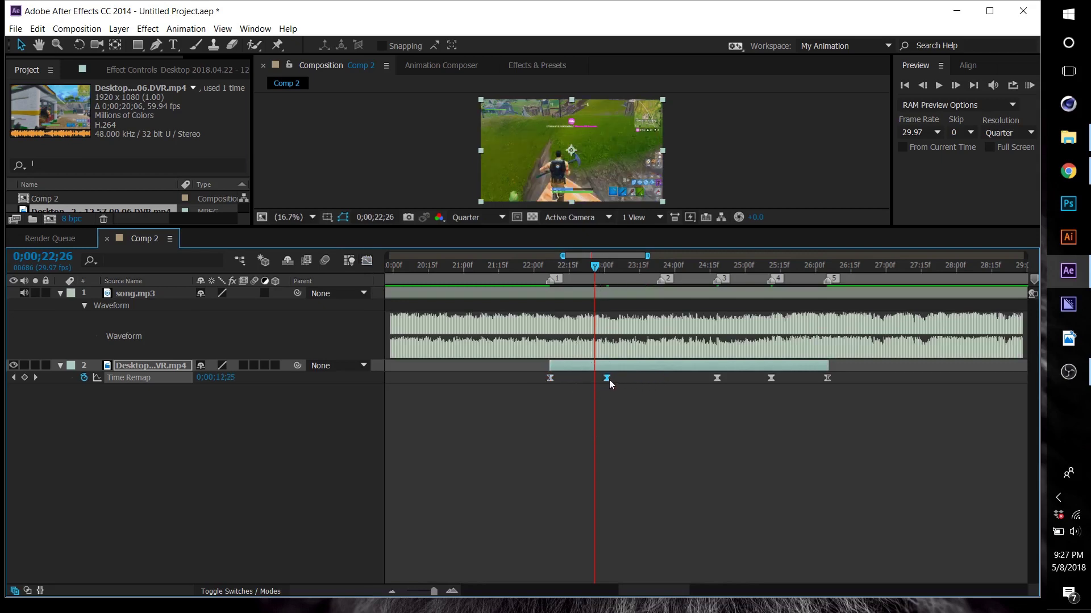
drag(606, 378, 659, 384)
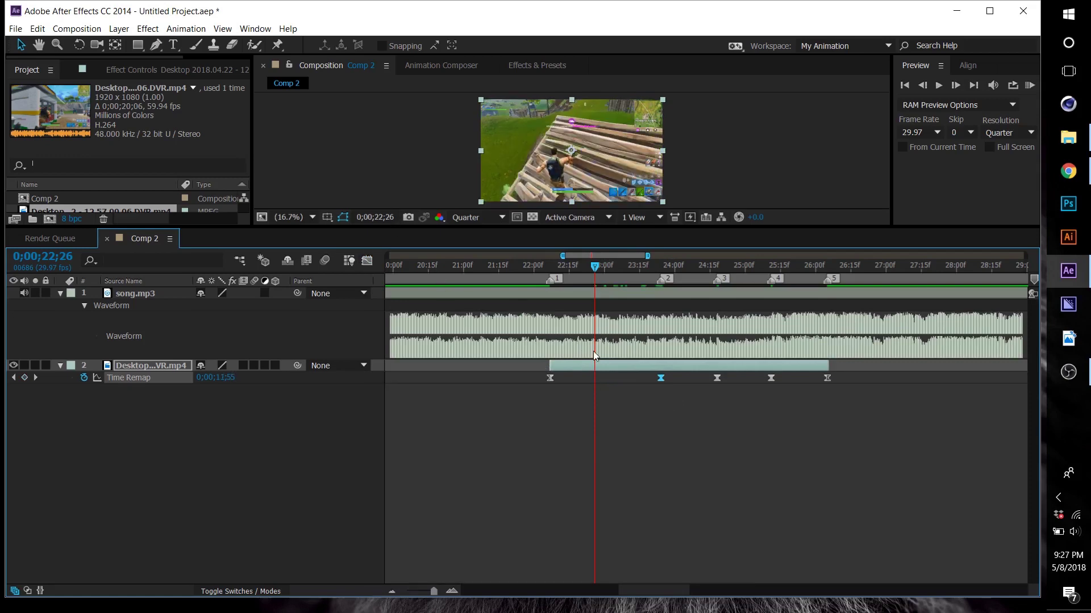
click(367, 261)
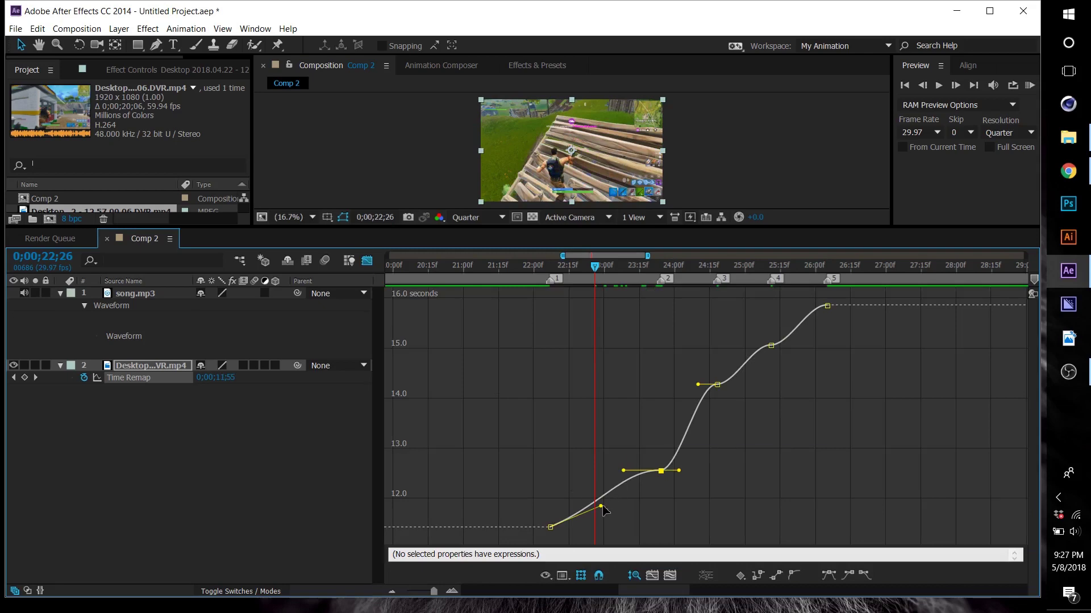
Step: Extend the first keyframe's outgoing handle and pull marker 2's incoming handle down so the Time Remap curve rises steeply into marker 2
drag(600, 506, 609, 501)
key(shift)
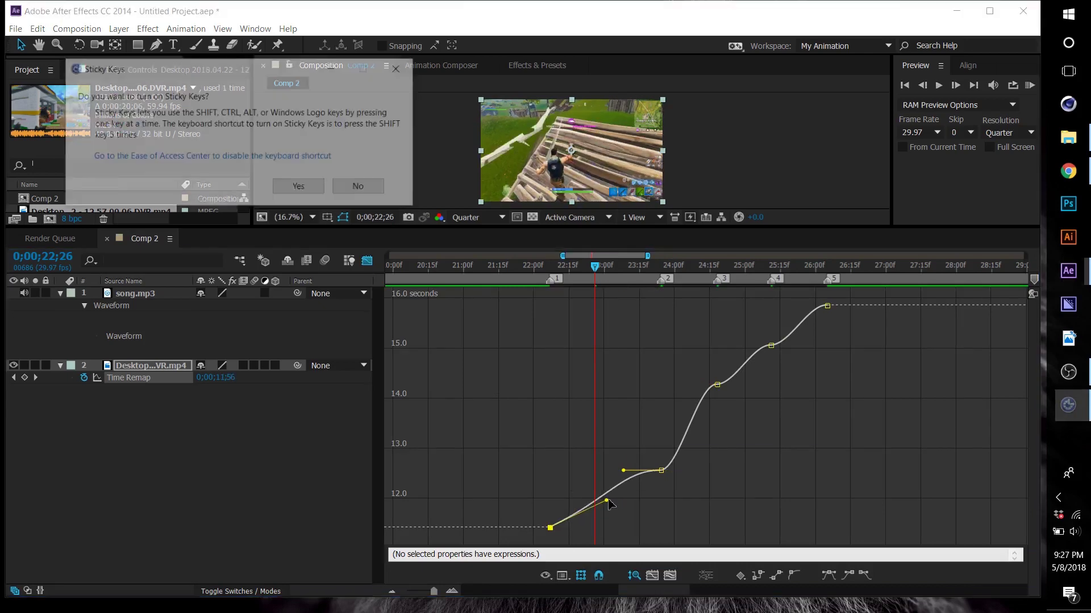
click(404, 64)
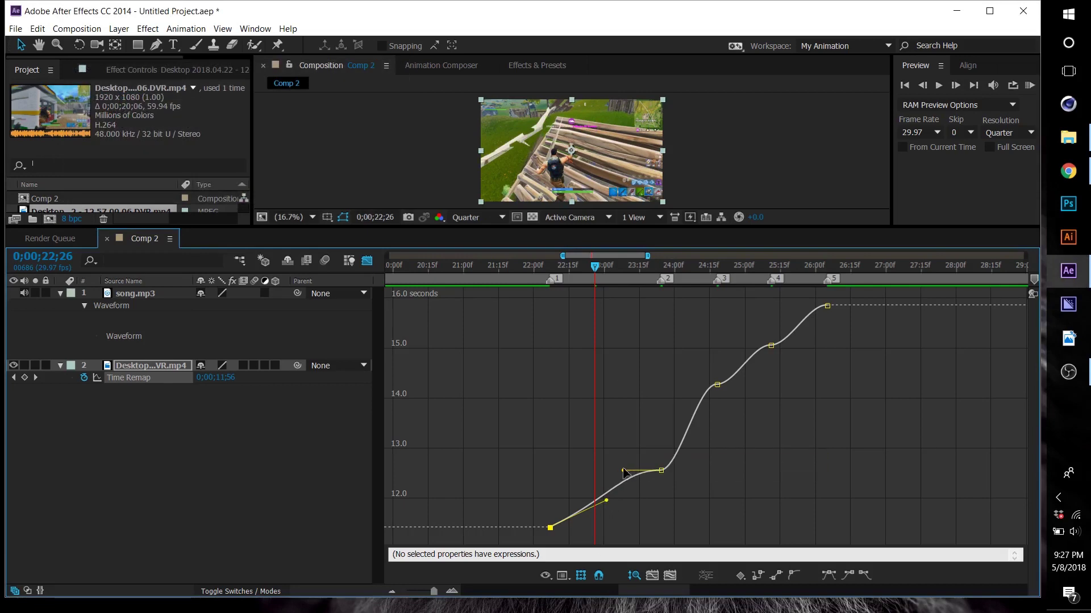
drag(624, 470, 663, 442)
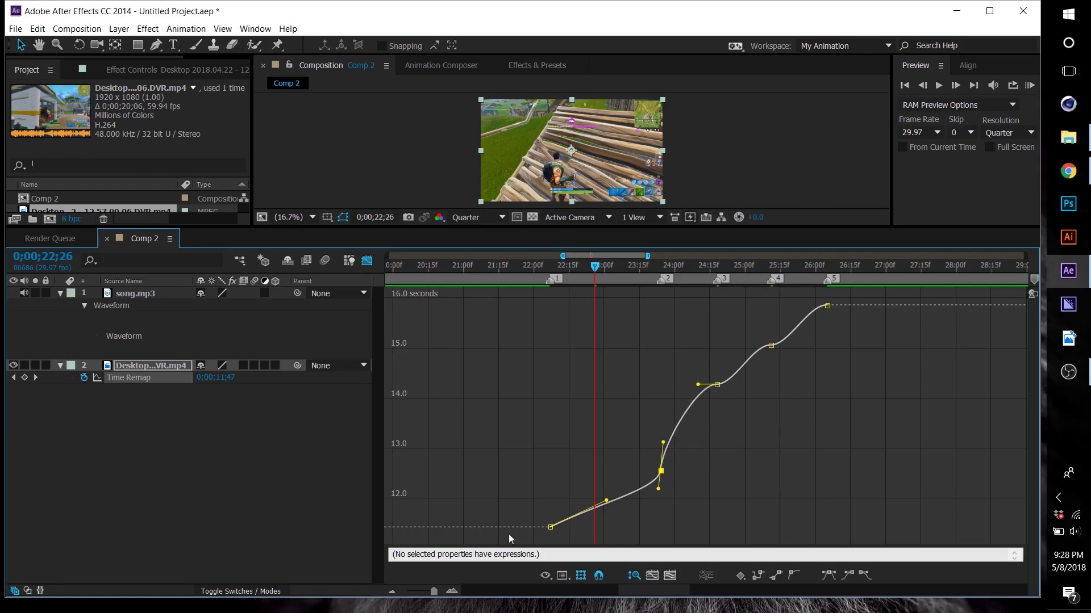
Step: Shape the Time Remap curve between markers 2 and 3, steepening marker 2's outgoing handle and marker 3's incoming handle
click(451, 590)
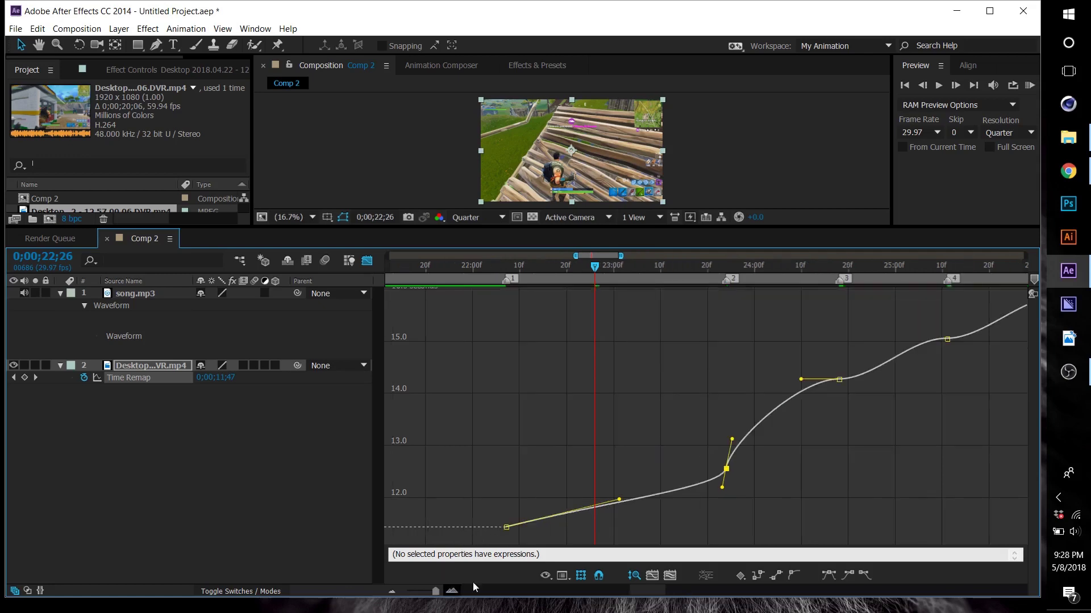
drag(653, 591, 665, 593)
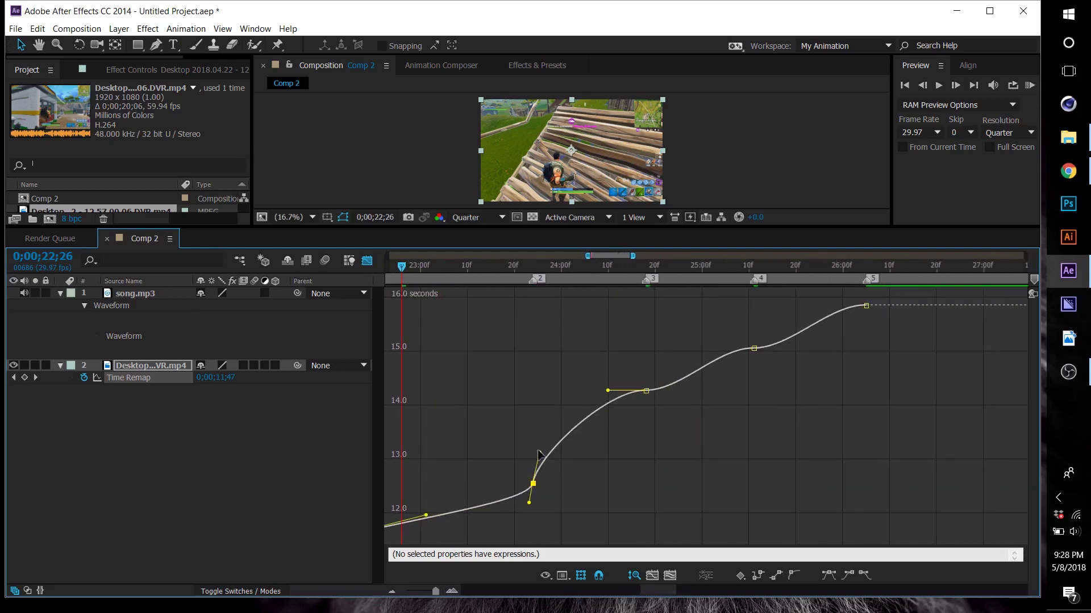
mouse_move(540, 453)
mouse_down()
mouse_move(562, 467)
mouse_move(557, 443)
mouse_up()
drag(557, 444, 505, 407)
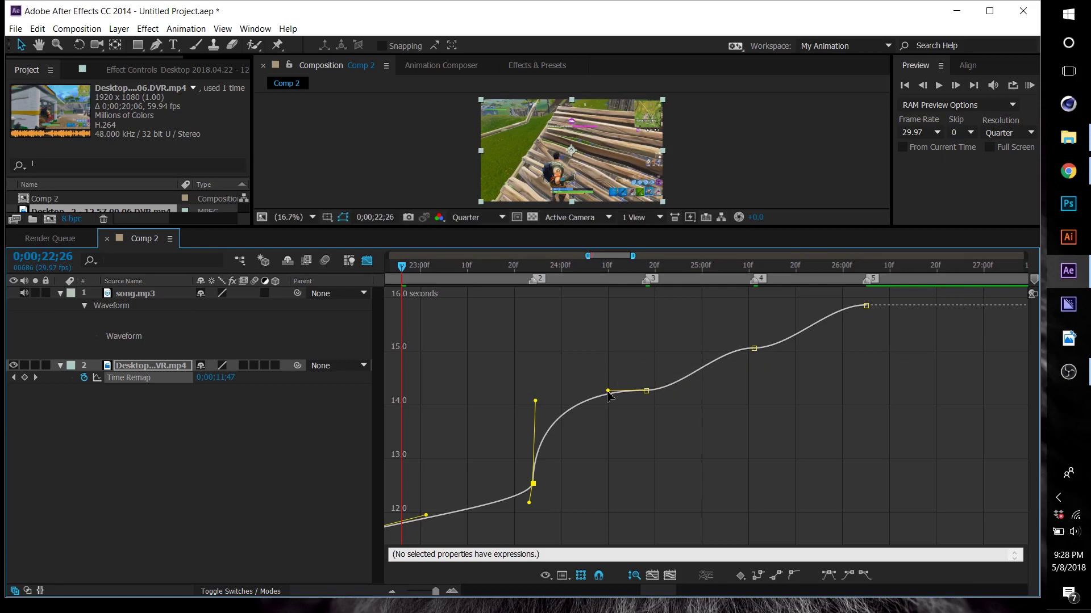
drag(607, 390, 615, 435)
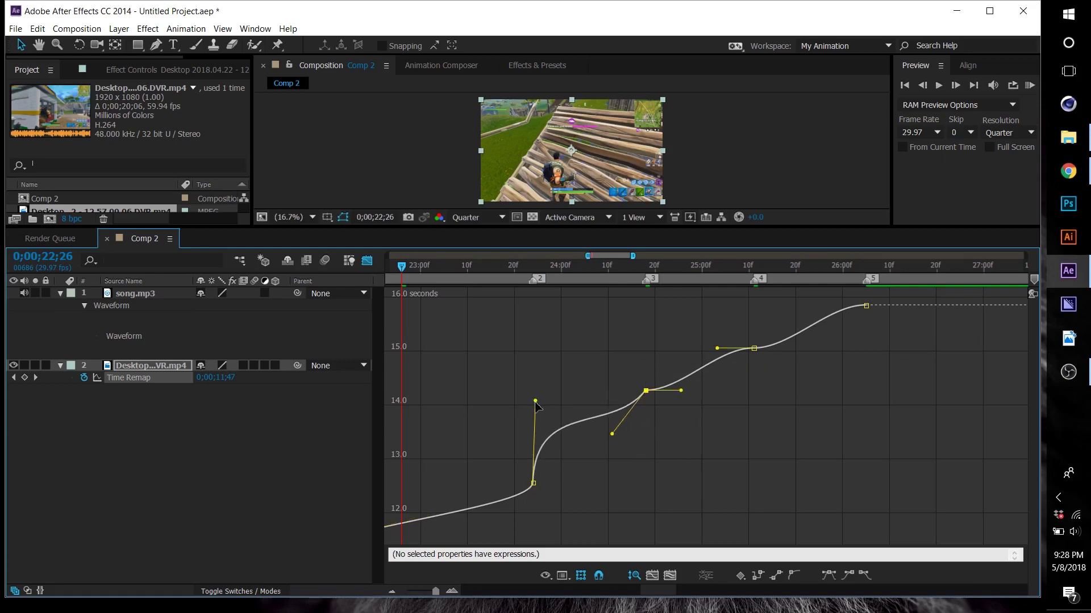
drag(535, 402, 565, 432)
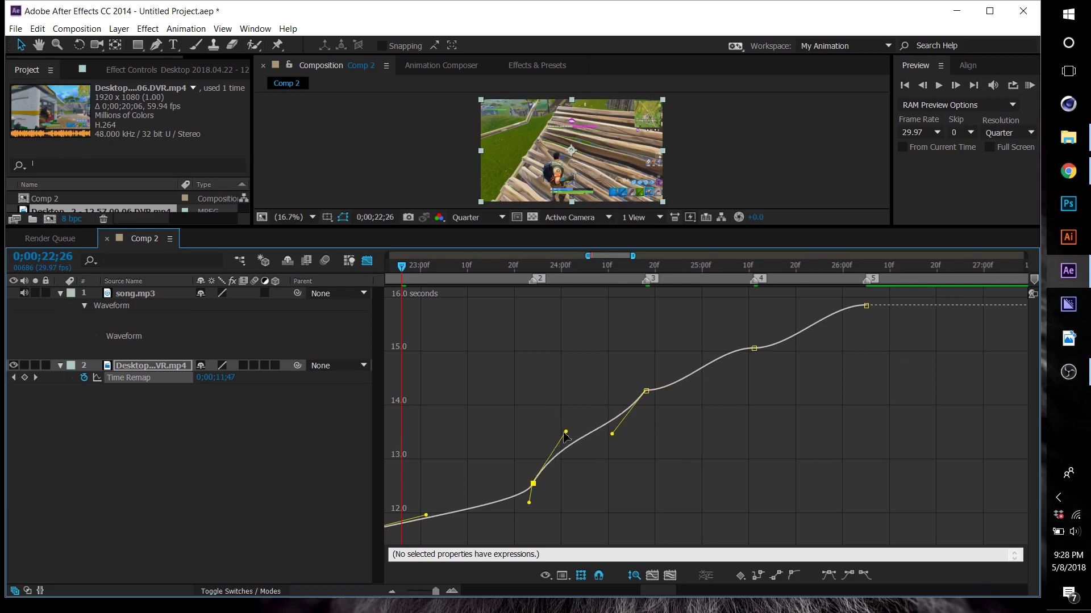
Step: Steepen marker 3's outgoing handle and marker 4's incoming handle so the Time Remap curve flattens midway between them
click(612, 435)
drag(658, 593, 670, 593)
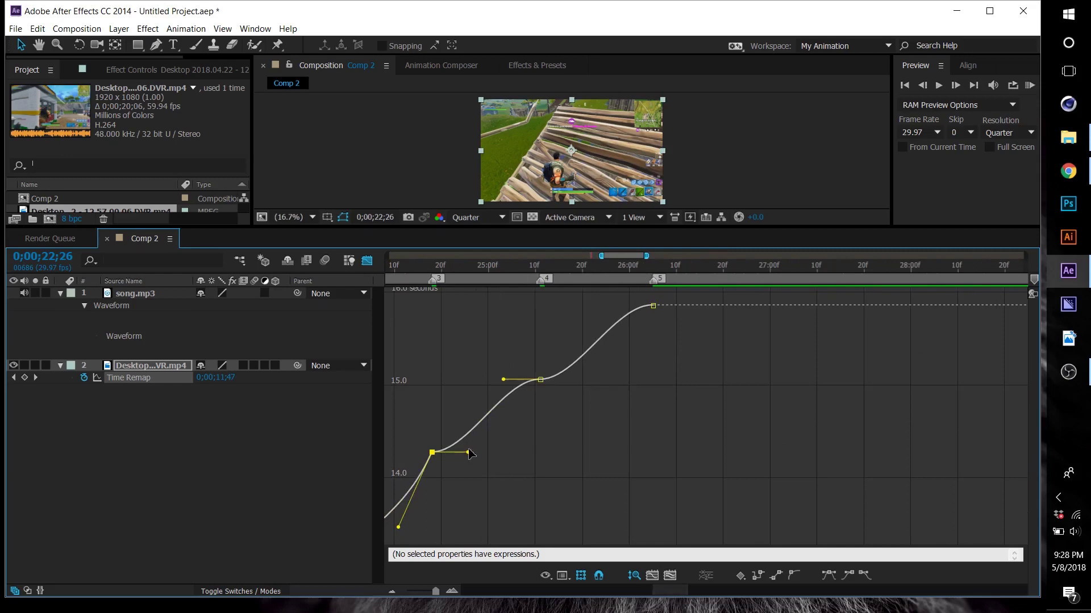
drag(468, 453, 447, 422)
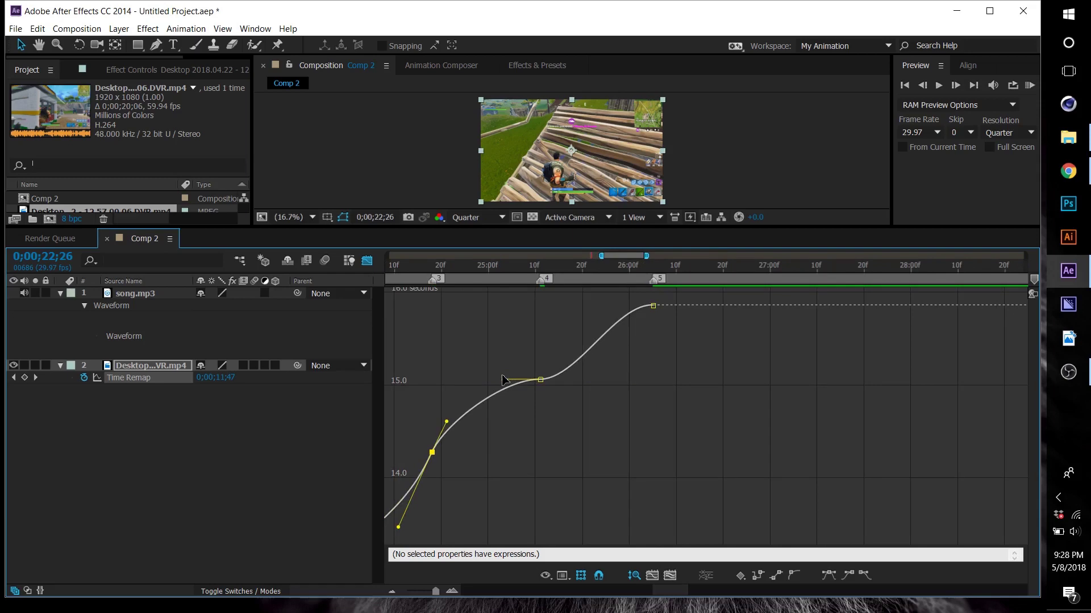
drag(505, 378, 521, 421)
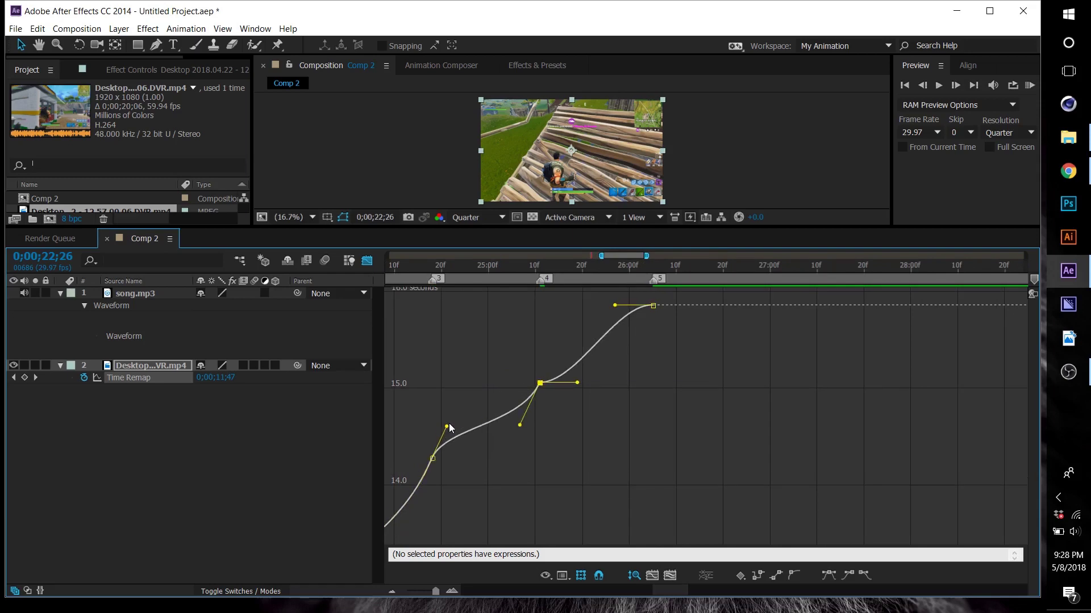
drag(446, 427, 455, 416)
Step: Raise marker 4's outgoing handle and lower marker 5's incoming handle to speed up the clip at both beats
click(540, 379)
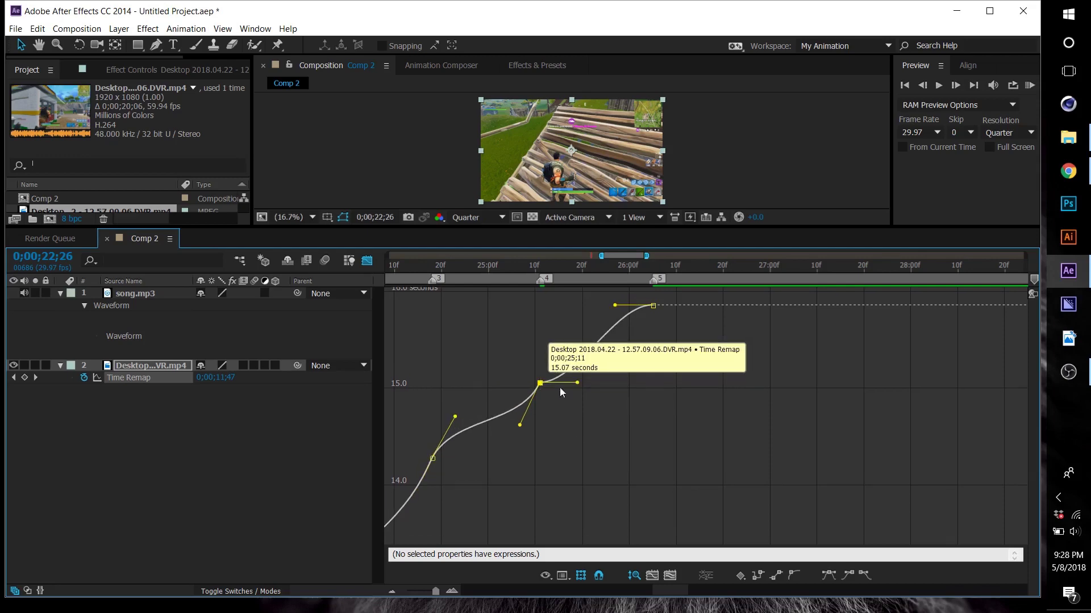
drag(579, 382, 563, 344)
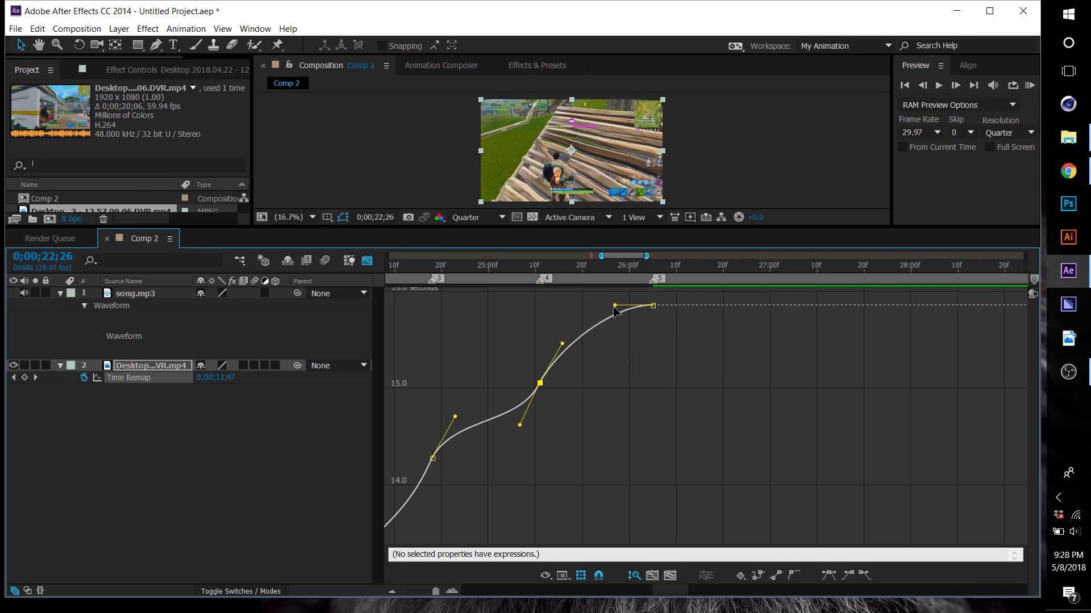
drag(614, 306, 647, 344)
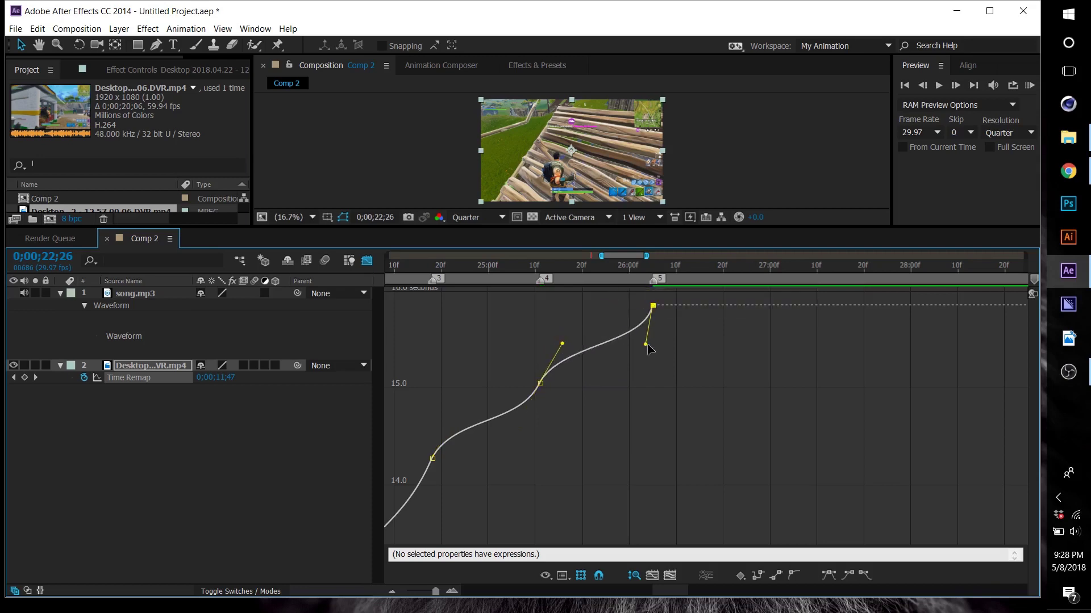
Step: Add a Time Remap keyframe at 0;00;25;24 and adjust its handles to flatten the curve between markers 4 and 5
click(595, 267)
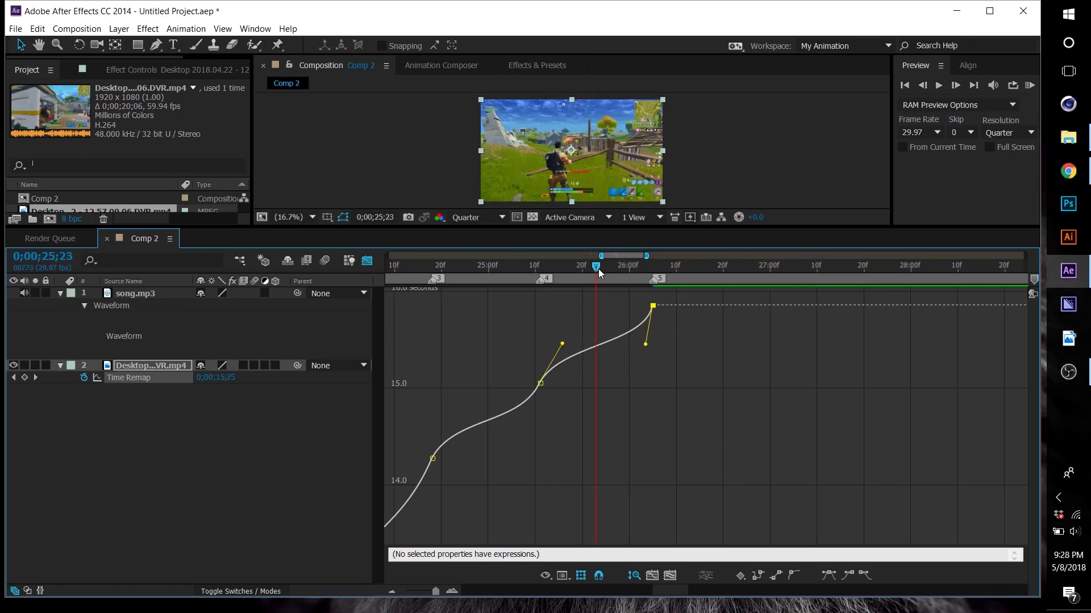
drag(598, 269, 600, 269)
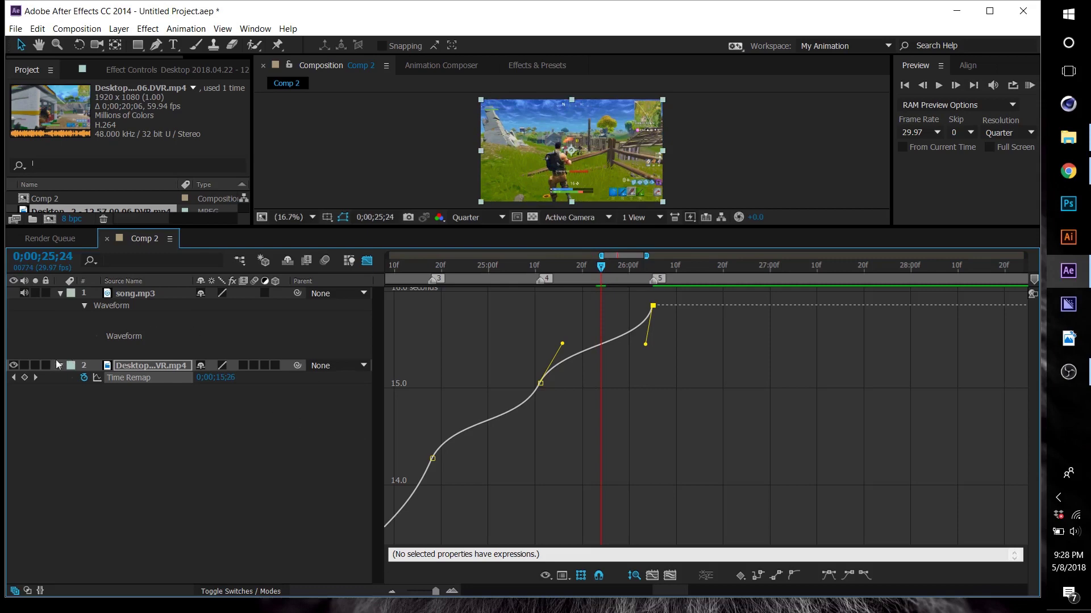
click(25, 377)
drag(576, 355, 559, 351)
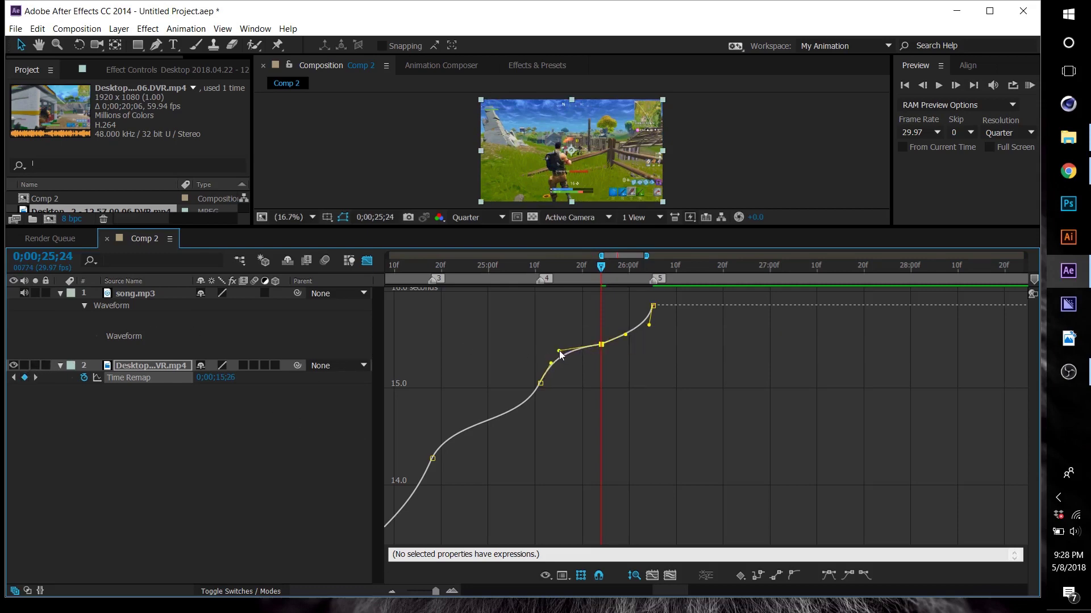
mouse_move(625, 335)
mouse_down()
mouse_move(633, 341)
mouse_move(657, 317)
mouse_move(645, 339)
mouse_up()
Step: Return from the Graph Editor to the layer view and set the work area to start at marker 1
click(374, 263)
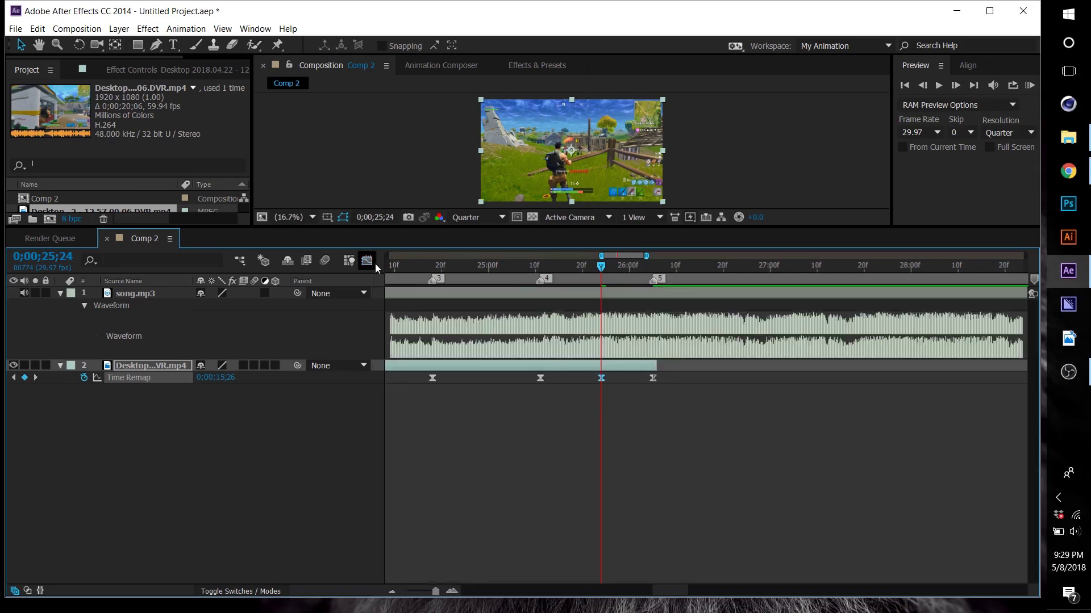
click(391, 591)
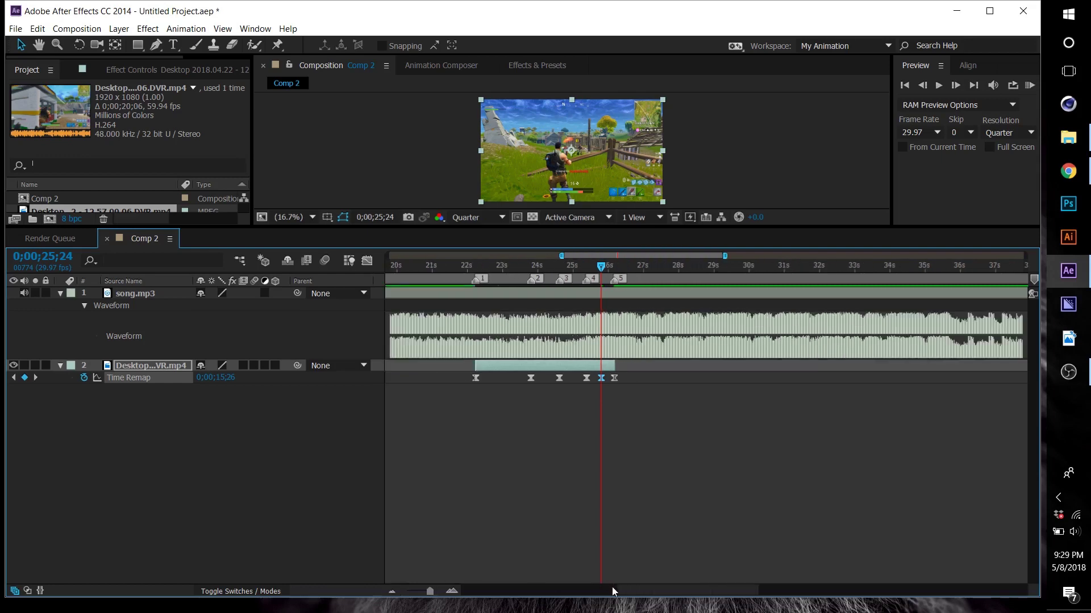
click(392, 591)
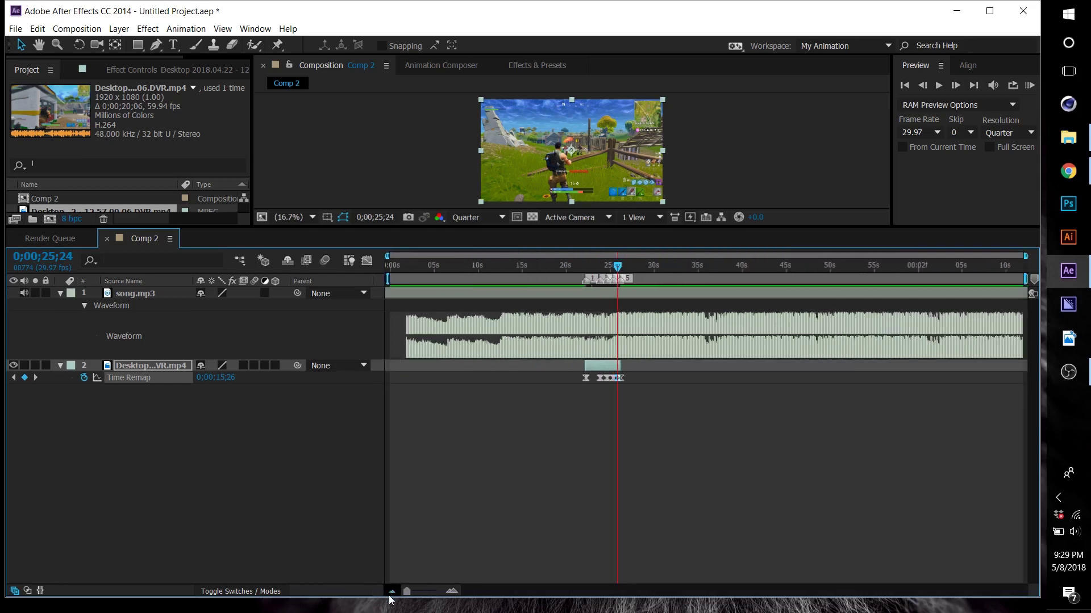
drag(388, 278, 585, 279)
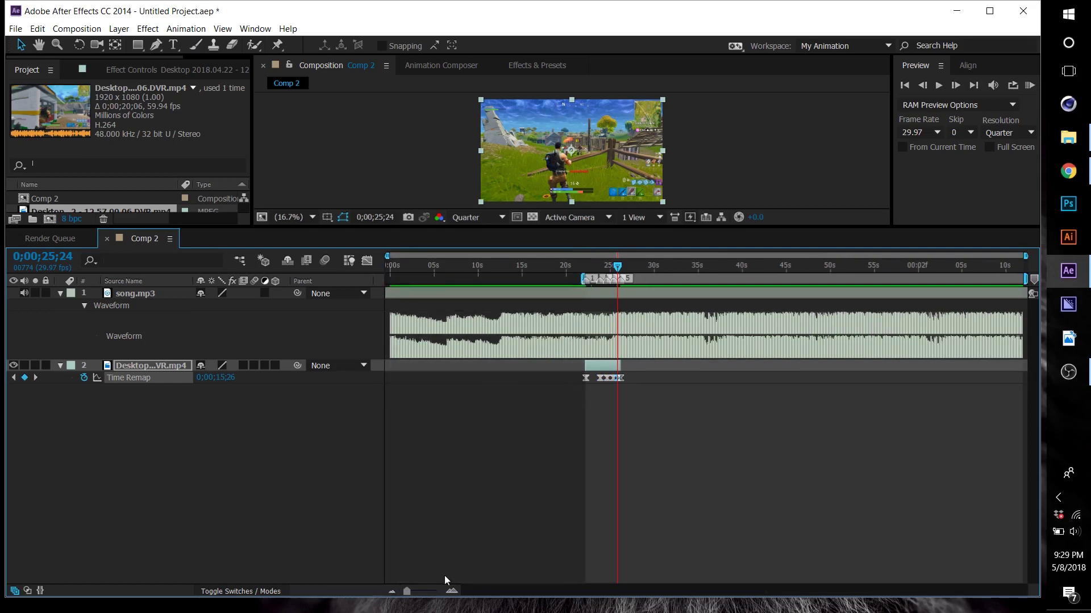
click(452, 591)
click(451, 591)
click(452, 591)
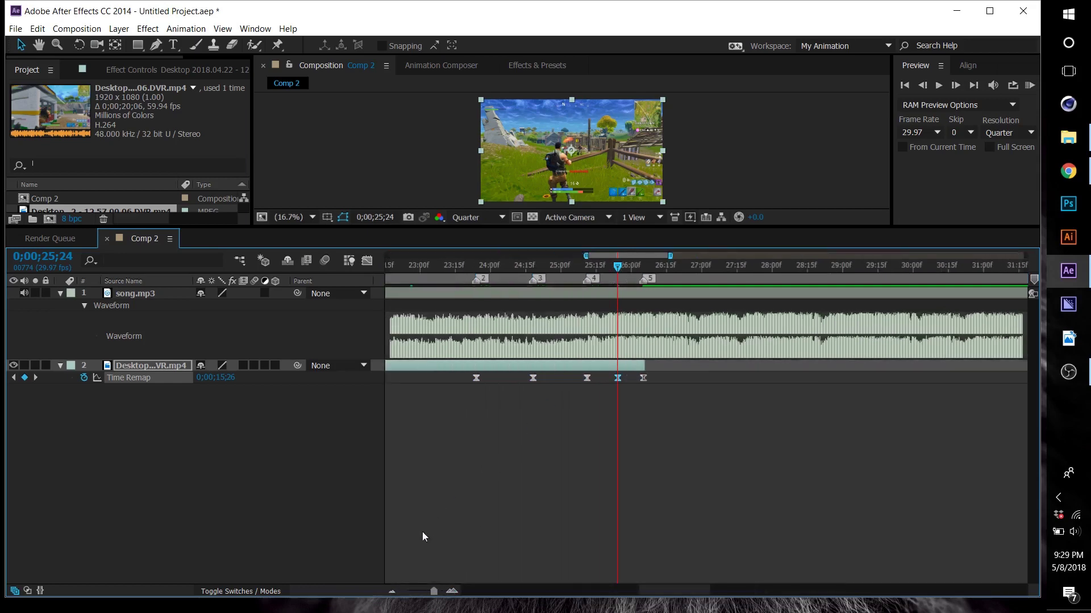
click(392, 592)
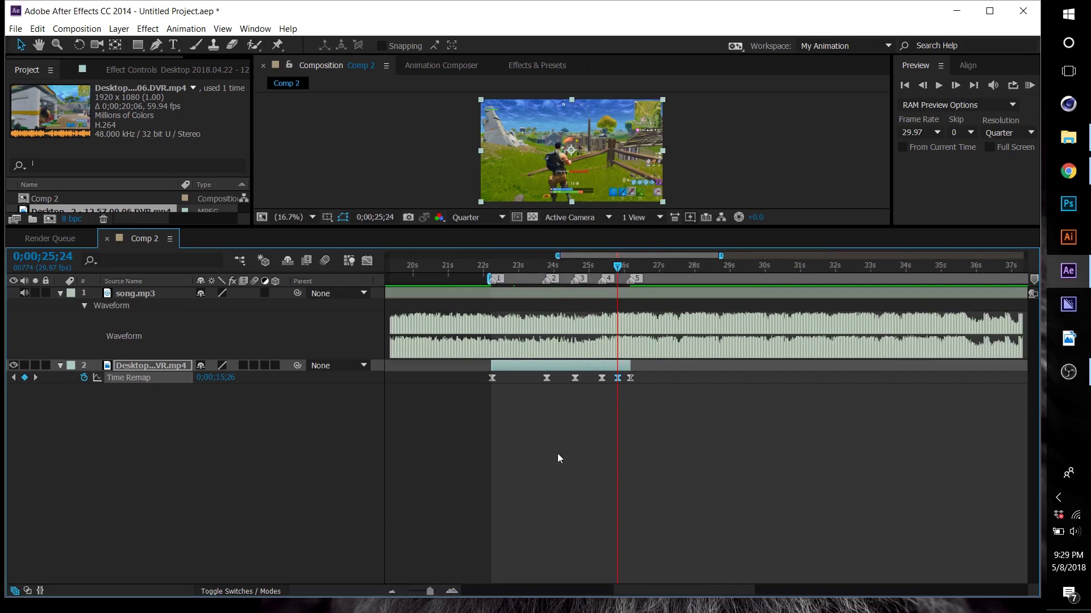
Step: Play RAM previews of the retimed clip from marker 1, enlarging the Composition viewer for a better look
click(1028, 85)
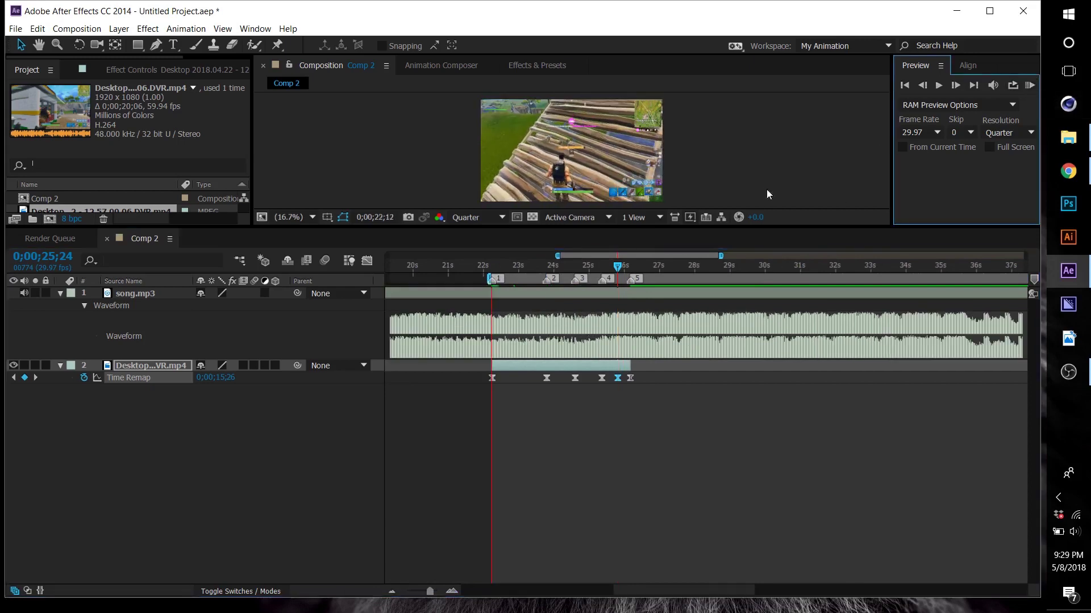
key(space)
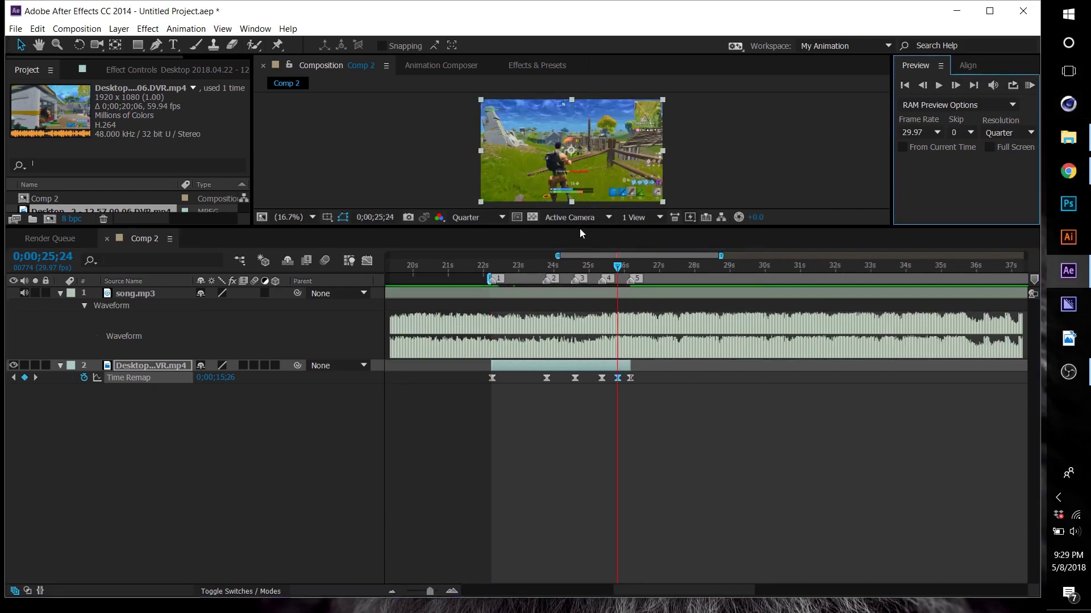
drag(576, 227, 576, 321)
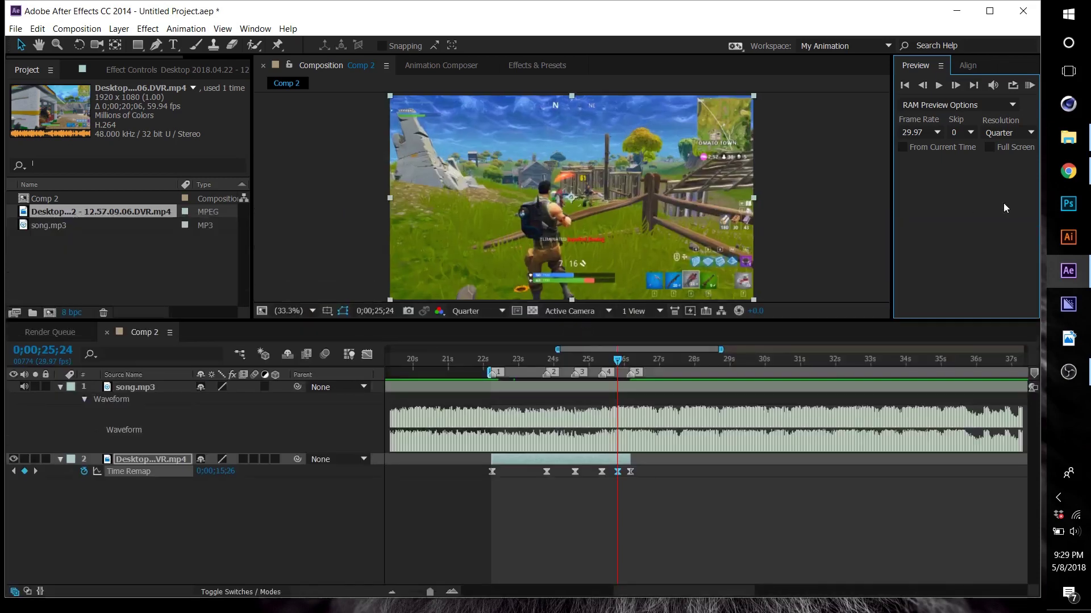
click(1031, 85)
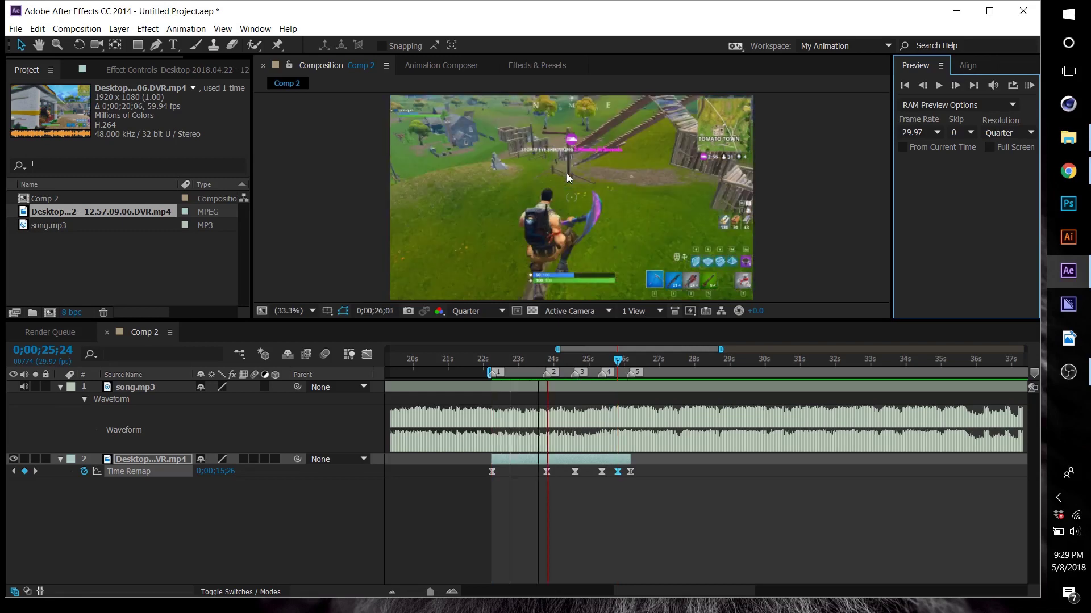
key(space)
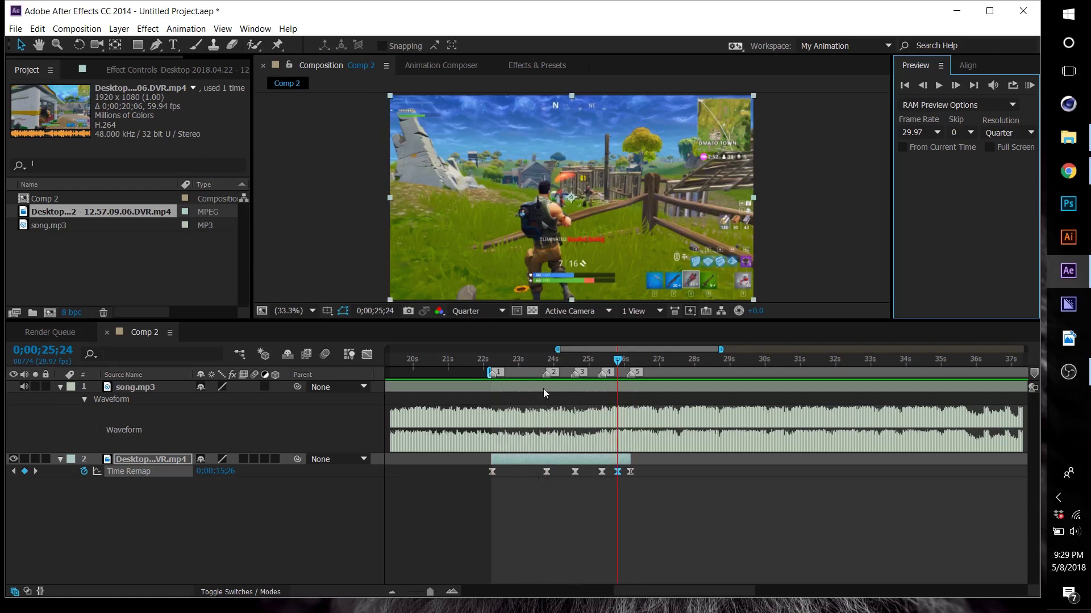
Step: In the Graph Editor, shorten and steepen marker 1's outgoing handle and pull marker 2's incoming handle outward to reshape the speed curve between them
click(548, 472)
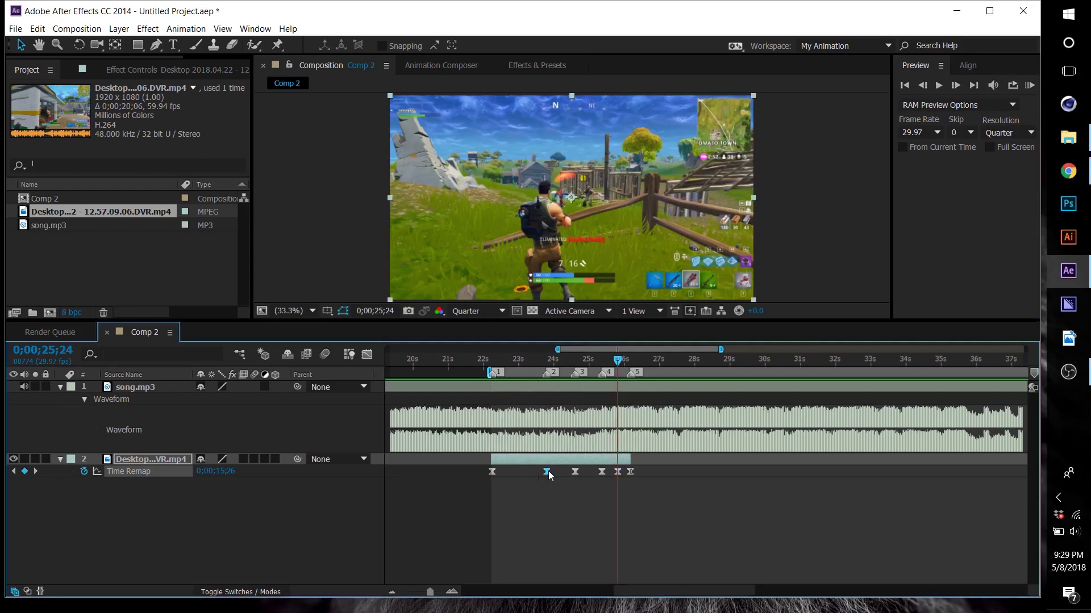
click(367, 354)
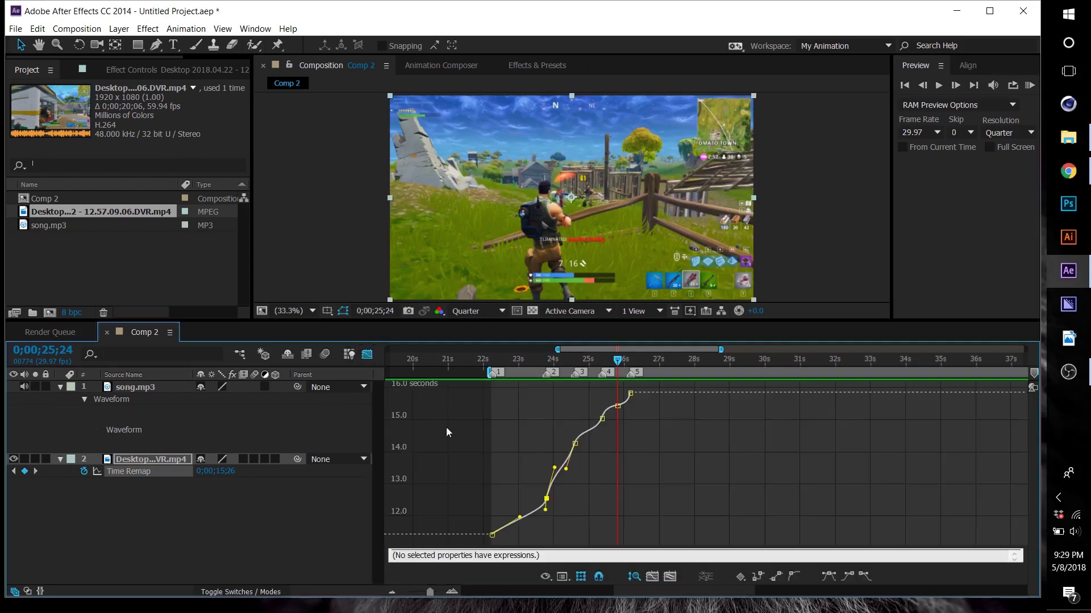
click(506, 360)
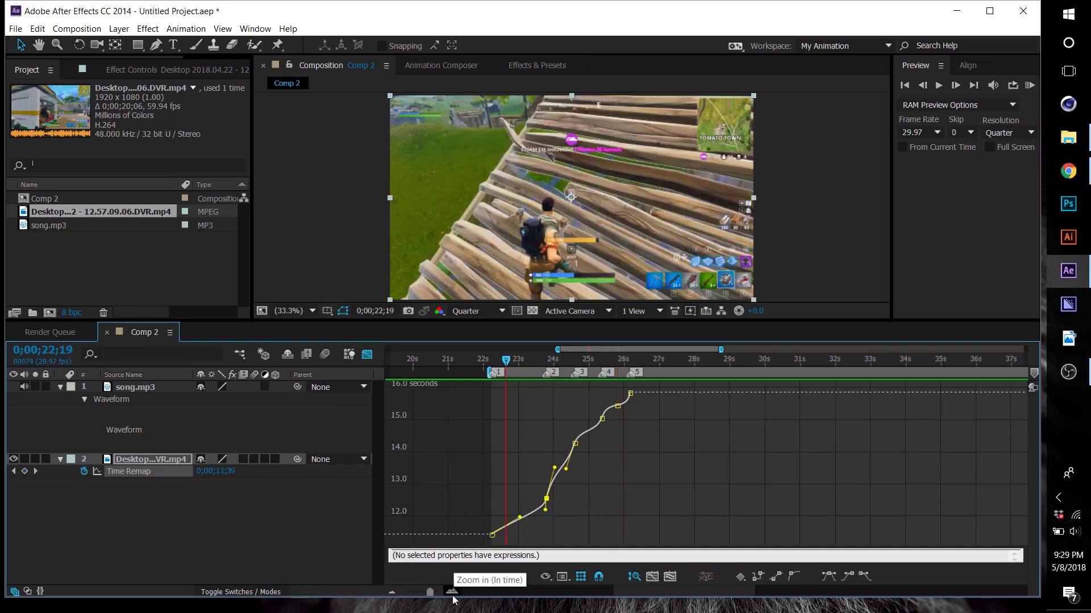
click(452, 593)
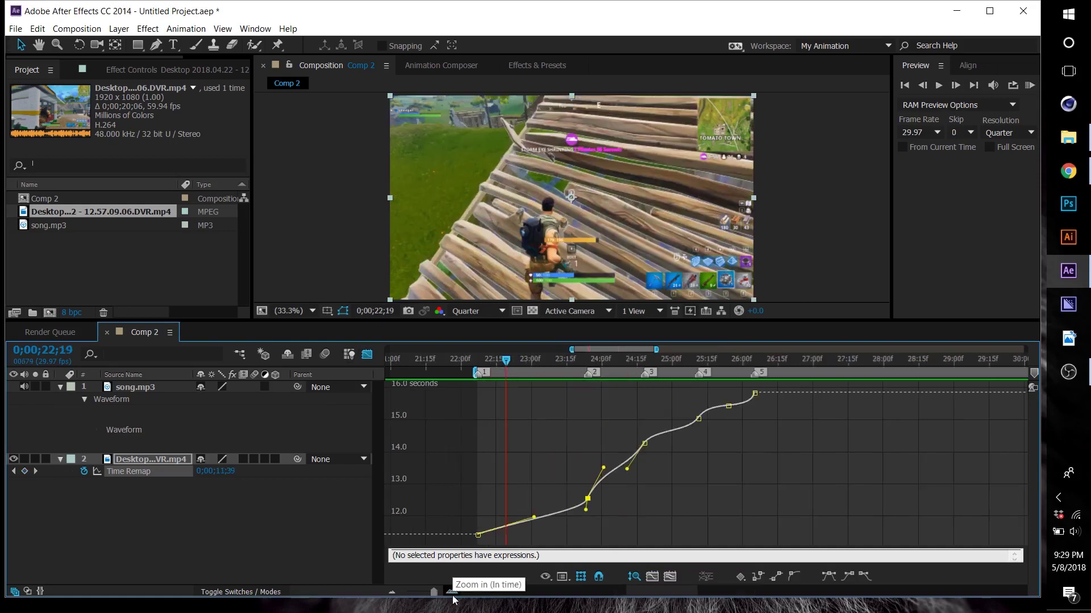
click(452, 592)
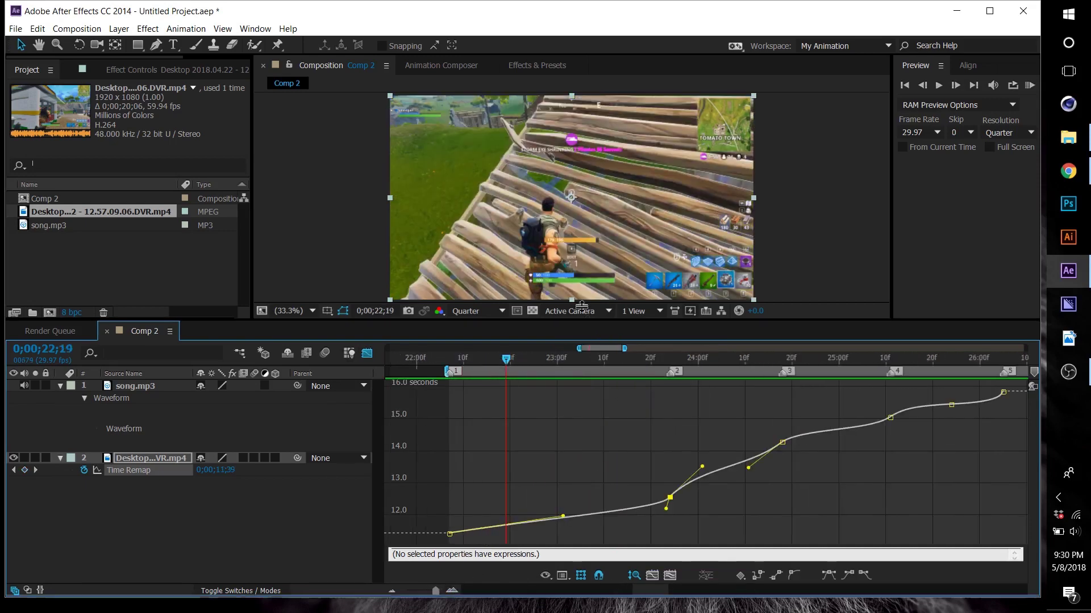
drag(571, 322, 571, 246)
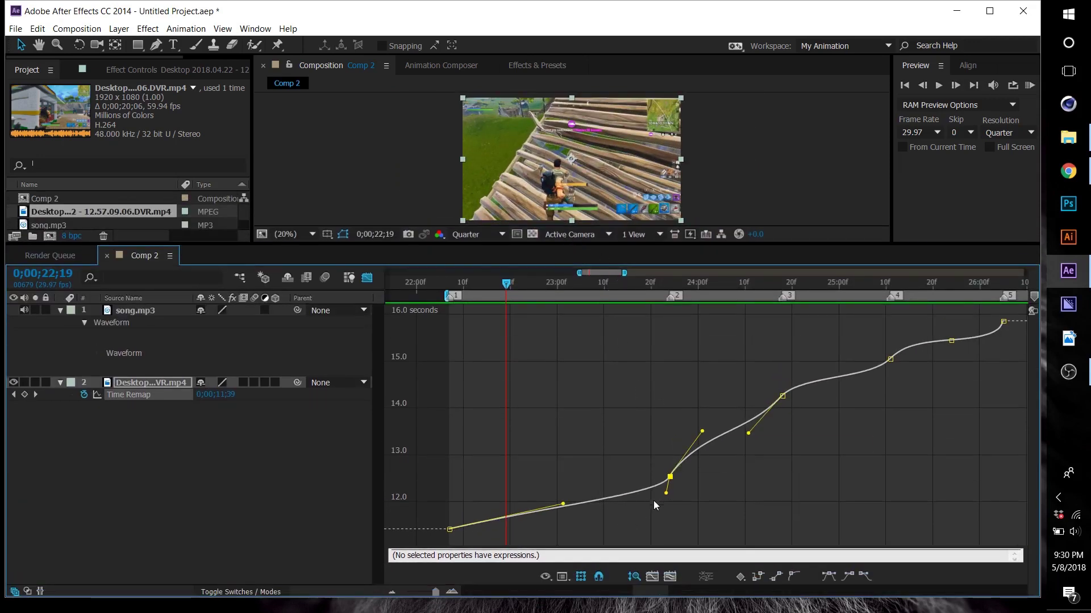
click(643, 536)
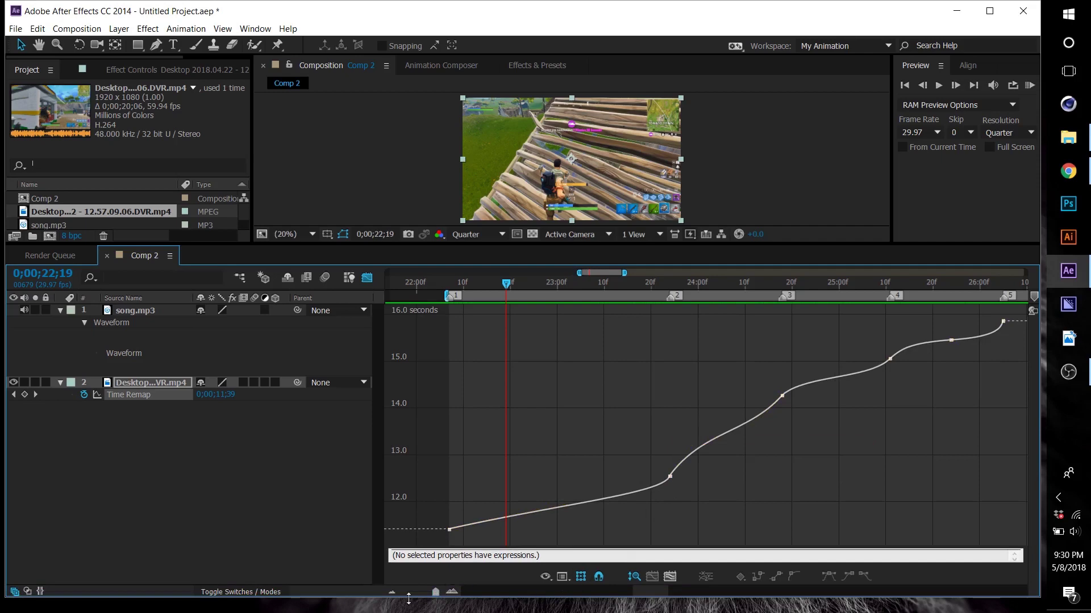
click(391, 593)
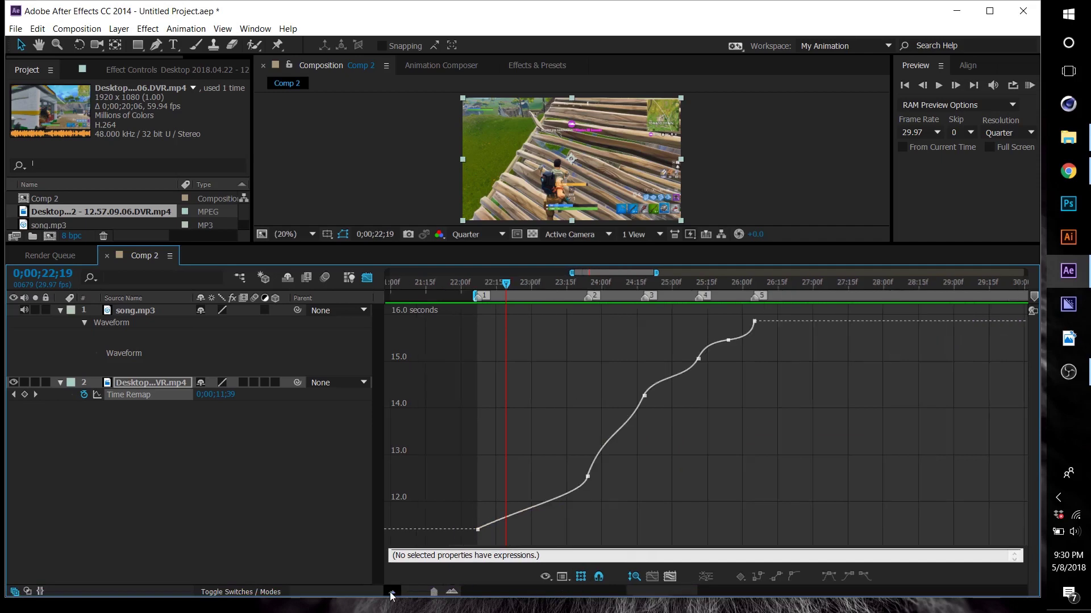
click(588, 477)
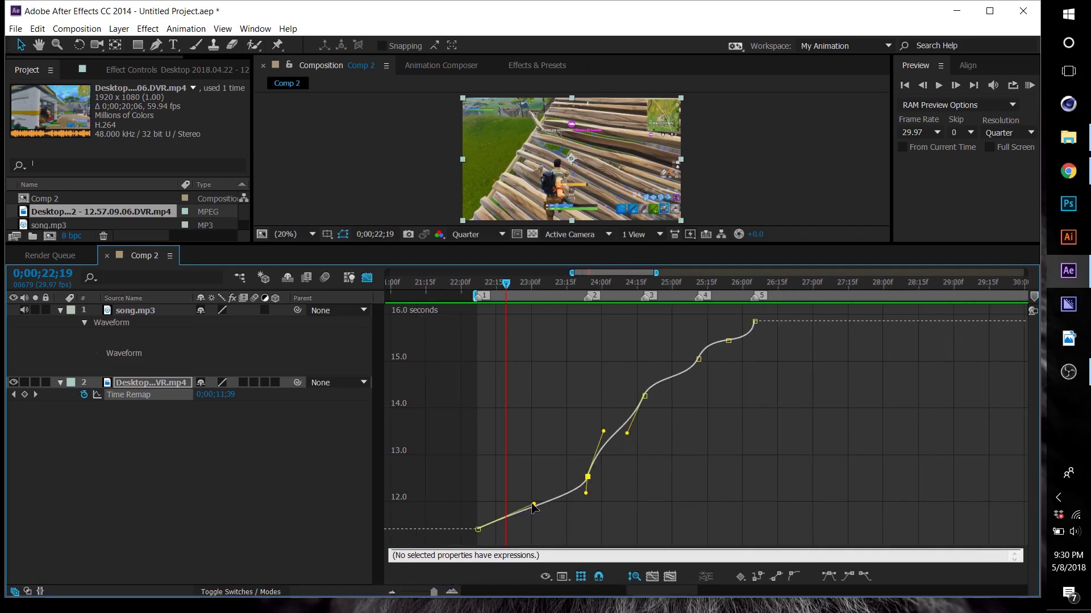
drag(533, 505, 505, 510)
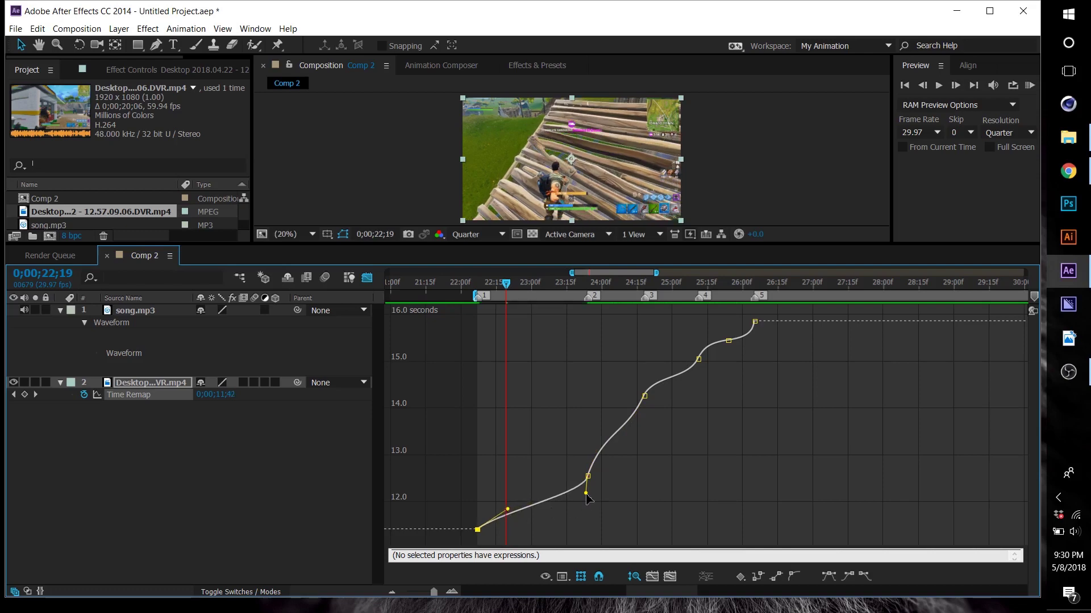
drag(587, 494, 573, 495)
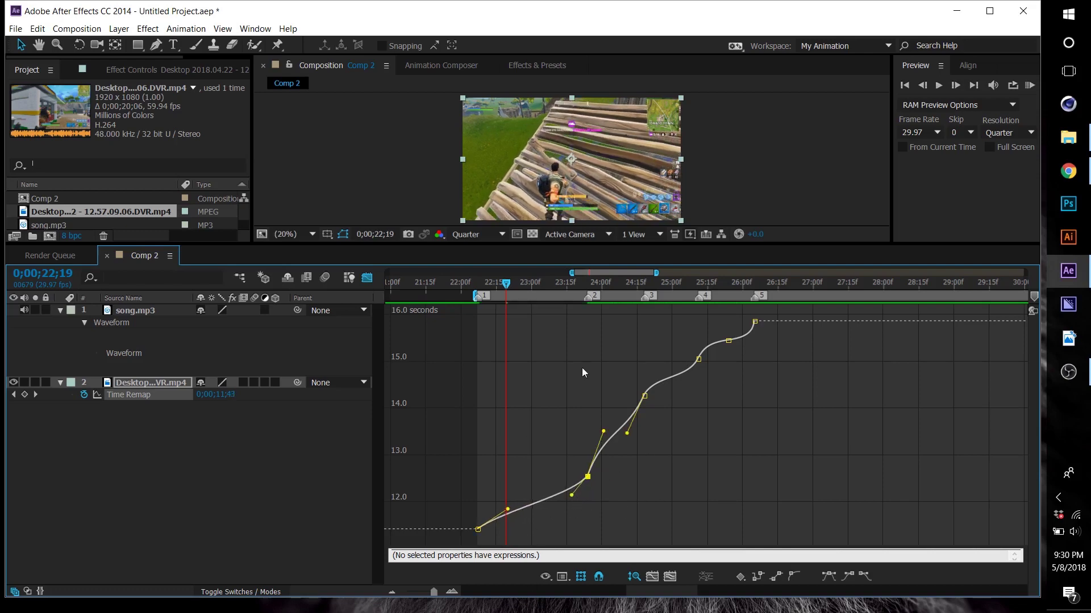
Step: Return to the layer view and move the clip's last Time Remap keyframe from marker 5 to about 0;00;26;15
drag(618, 288, 695, 307)
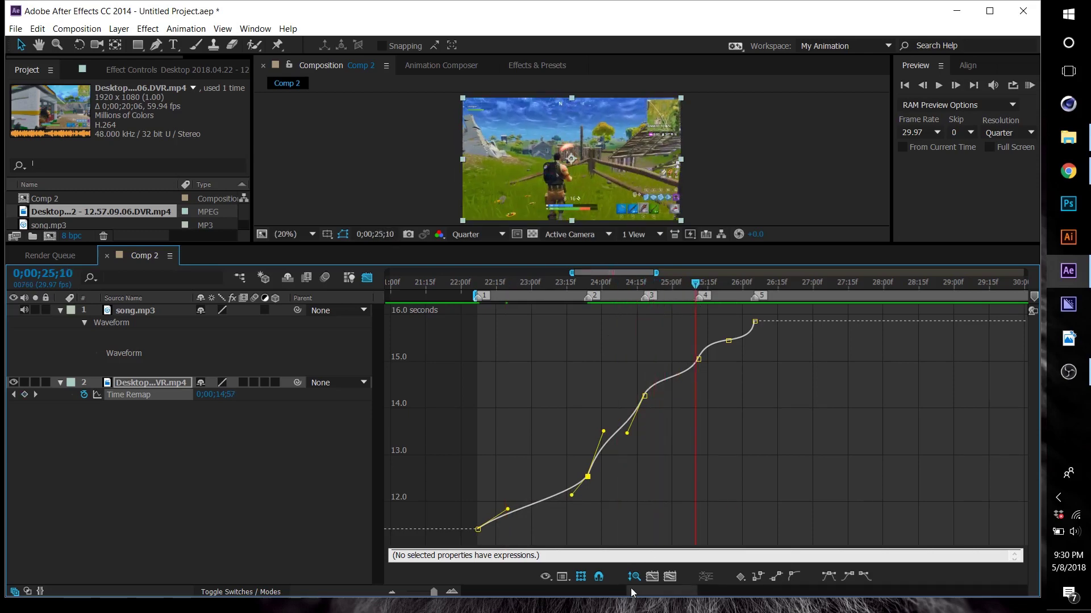
drag(632, 592, 652, 595)
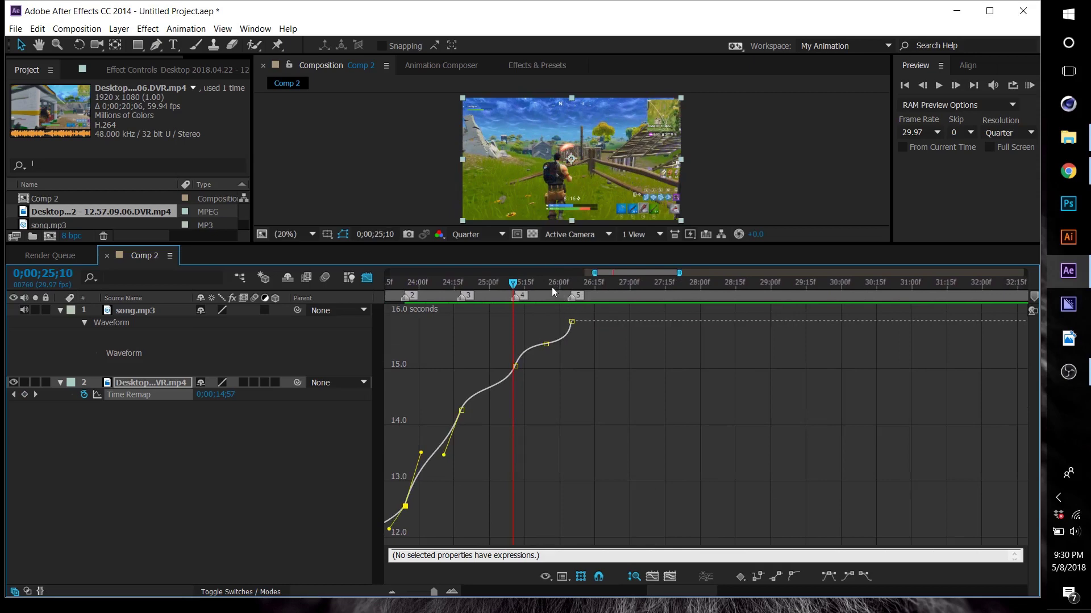
click(364, 282)
drag(514, 283, 571, 291)
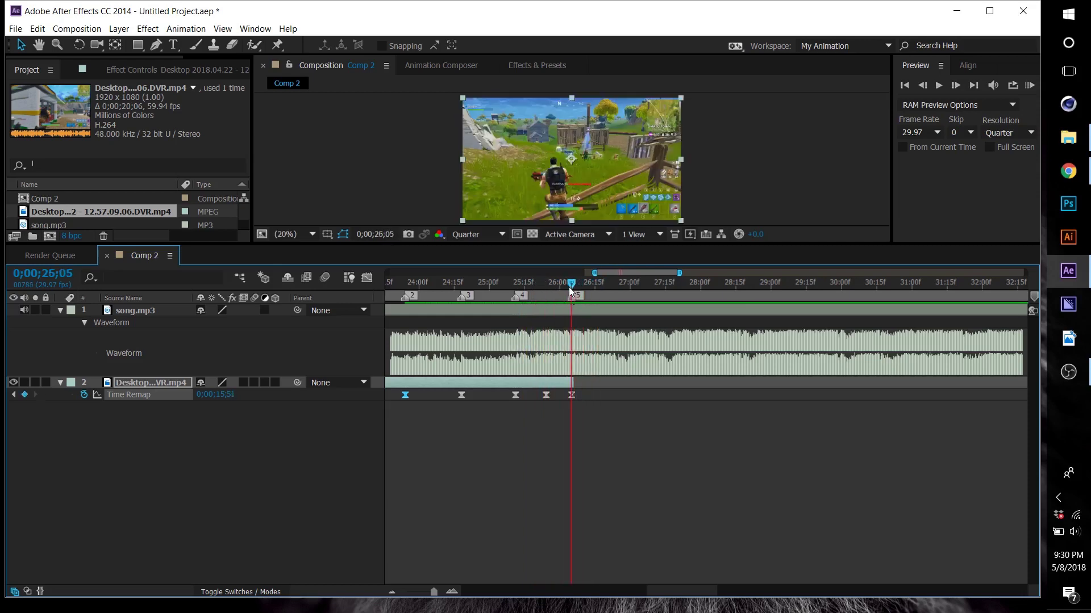
click(572, 395)
drag(572, 285, 571, 286)
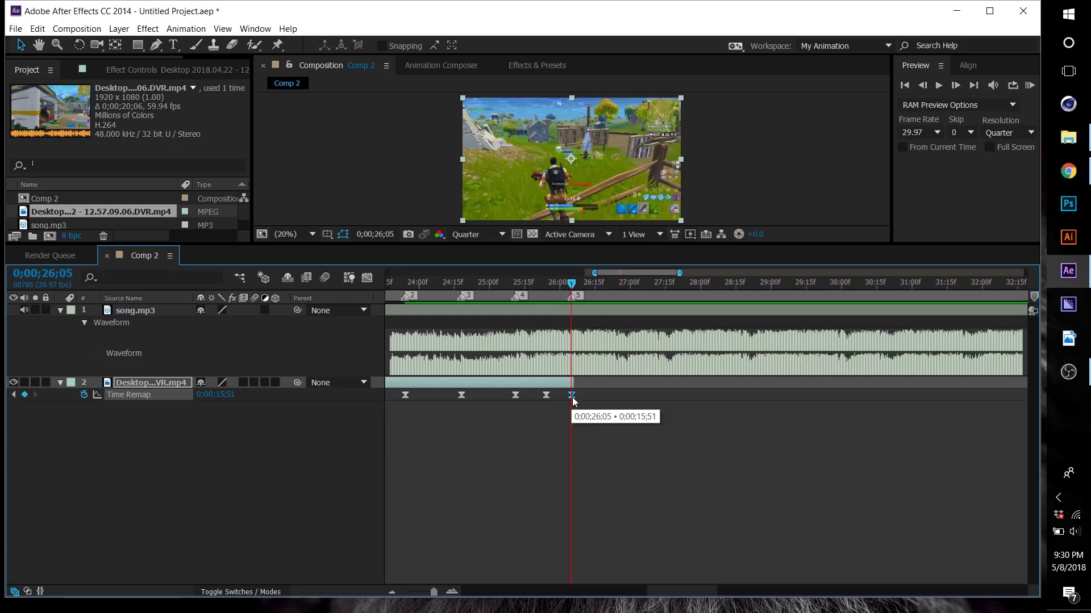
drag(571, 396, 591, 398)
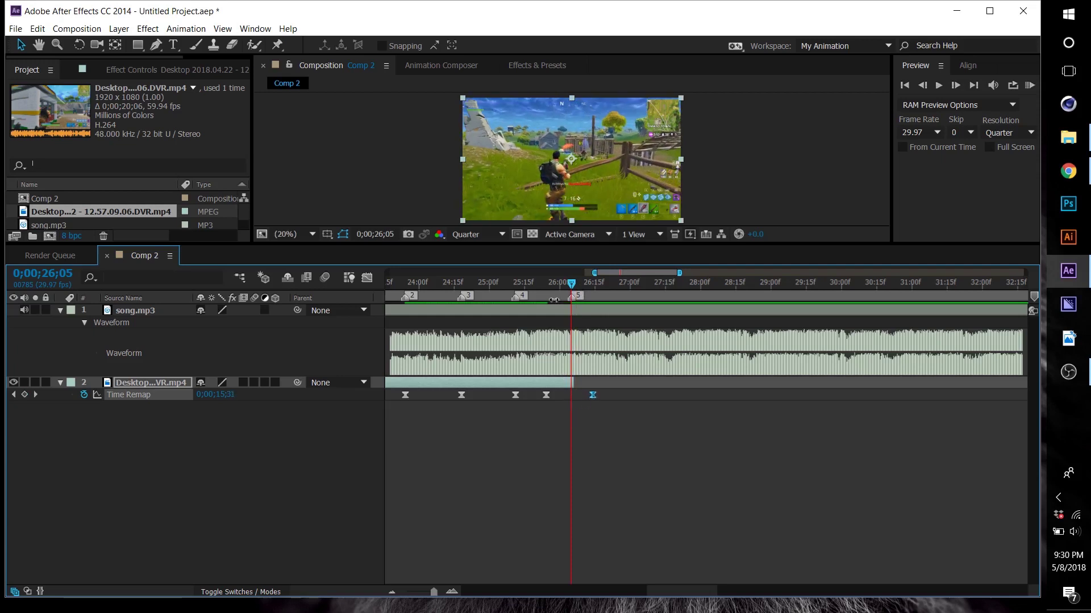
drag(571, 284, 566, 309)
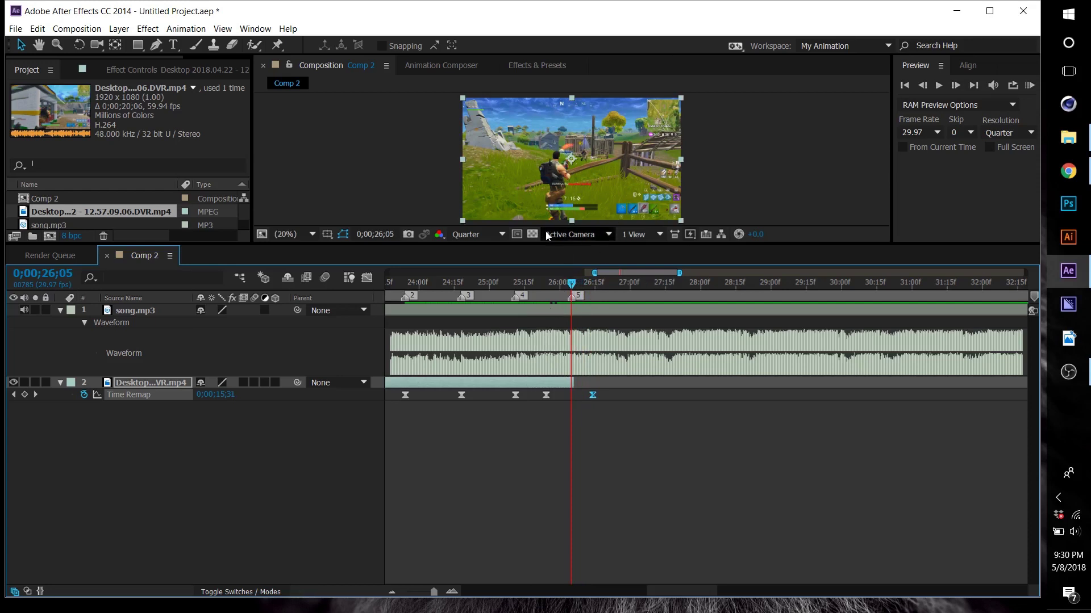
Step: Enlarge the Composition viewer slightly and enable frame blending for both the composition and the gameplay clip layer
drag(519, 246, 520, 280)
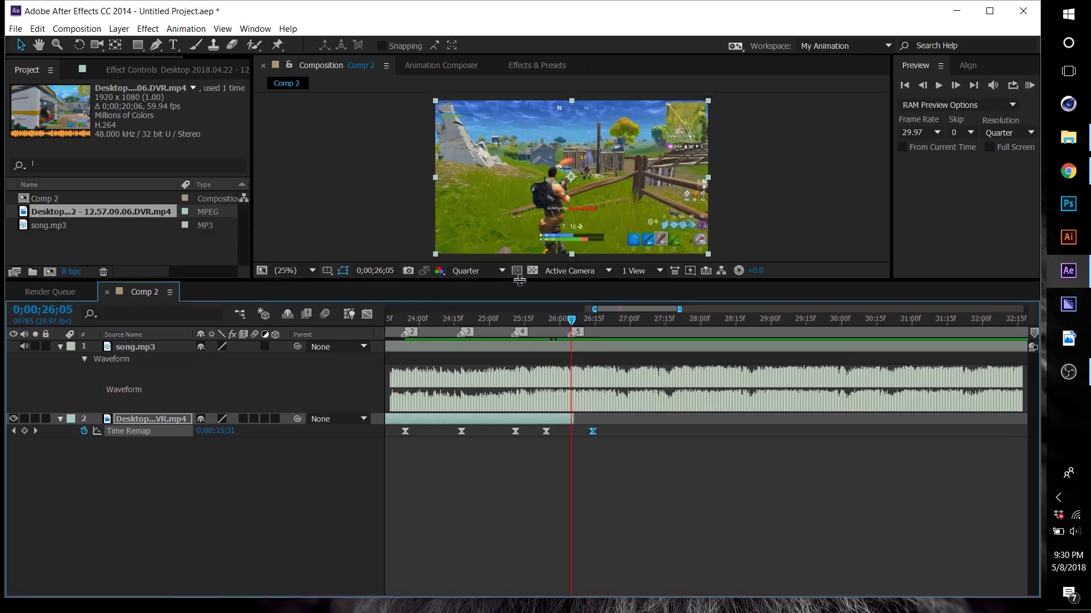
click(306, 314)
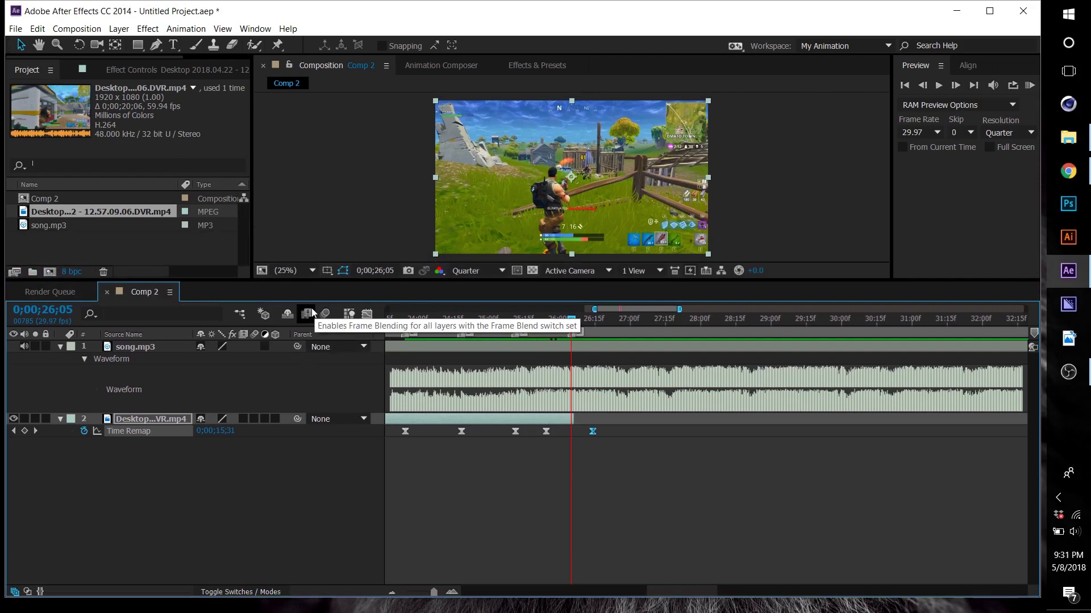
click(243, 419)
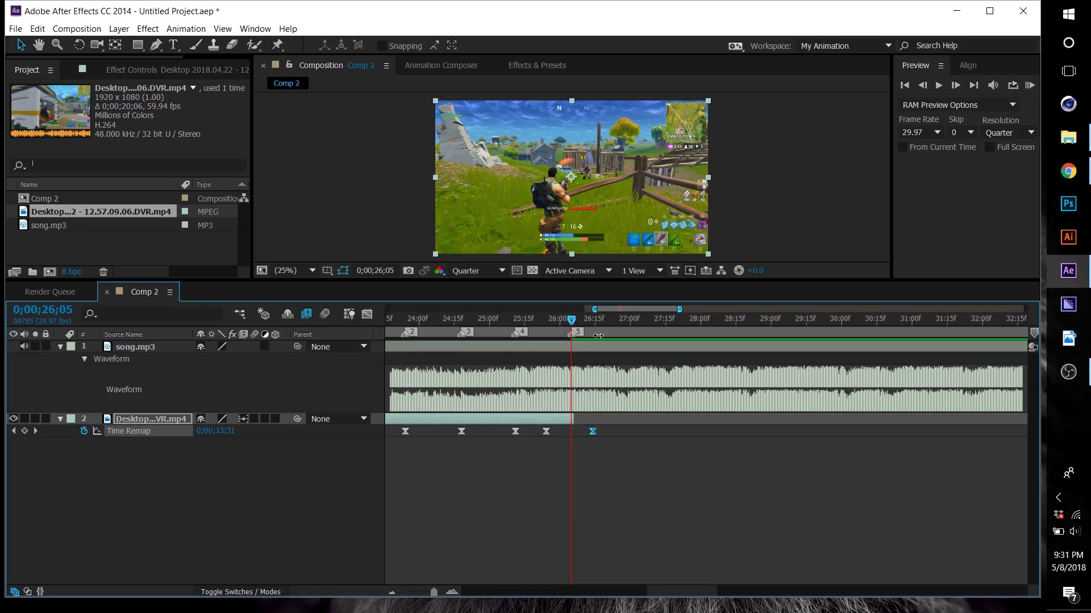
Step: Play a RAM preview of the retimed, frame-blended clip from marker 1 through marker 5
drag(572, 322, 495, 328)
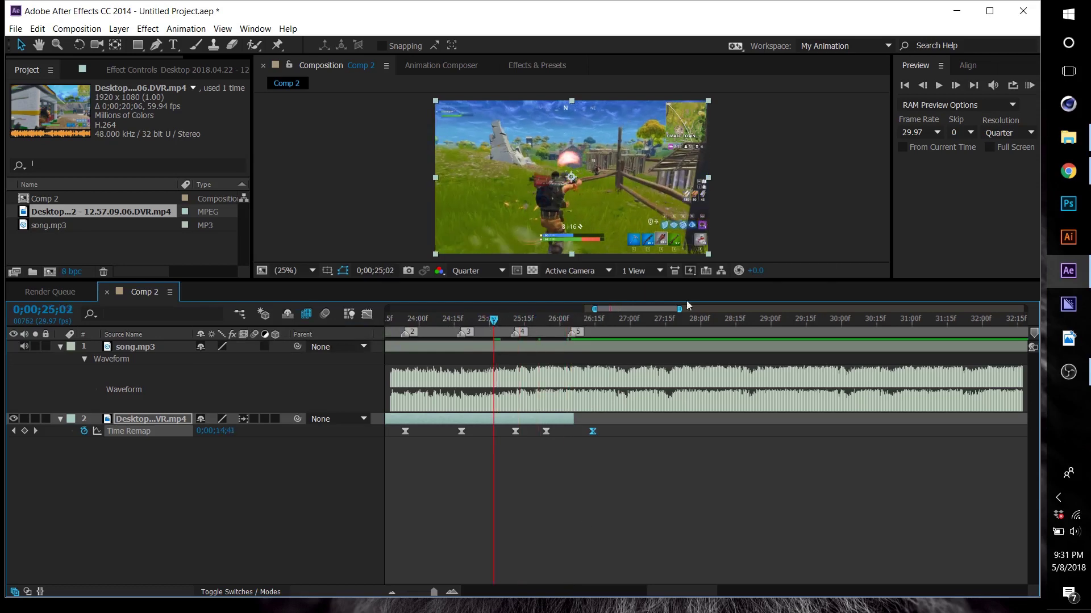
click(391, 584)
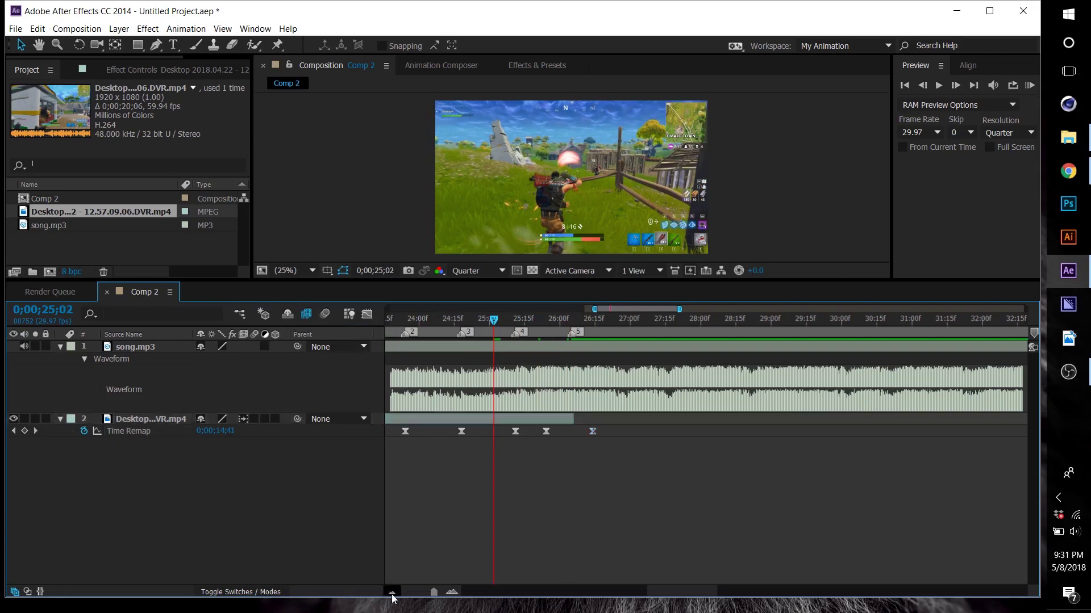
click(392, 593)
click(1029, 85)
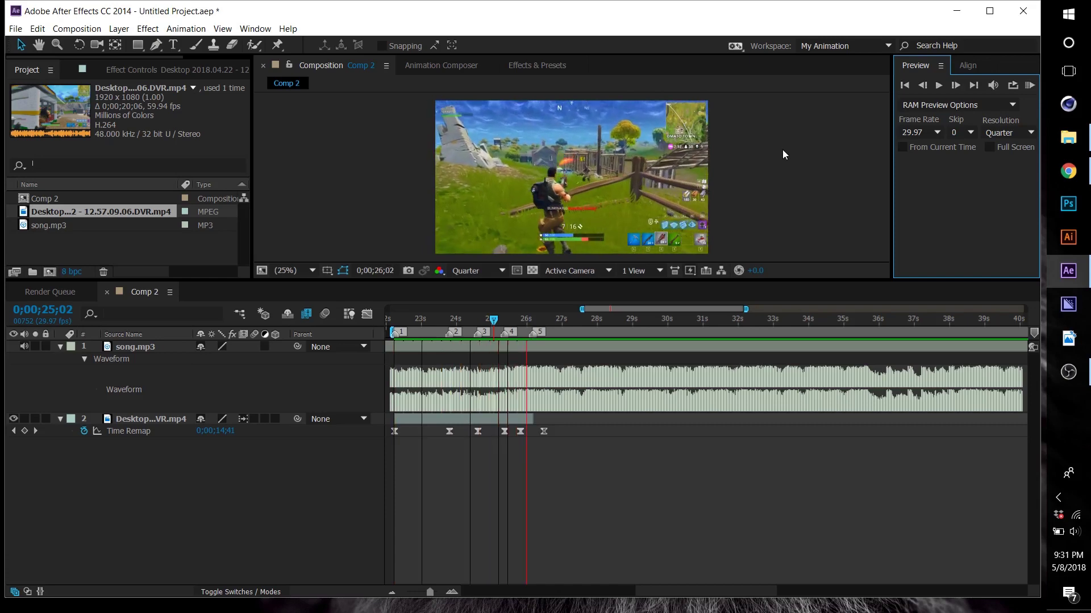
key(space)
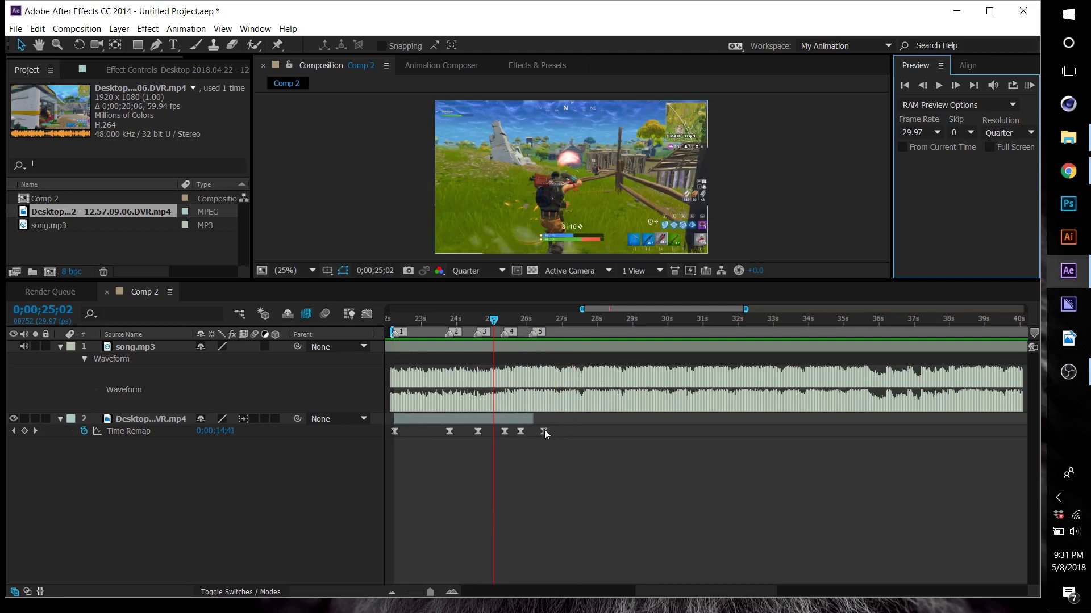
Step: Nudge the clip's last Time Remap keyframe slightly earlier while keeping it past marker 5
mouse_move(544, 431)
mouse_down()
mouse_move(532, 437)
mouse_move(543, 434)
mouse_up()
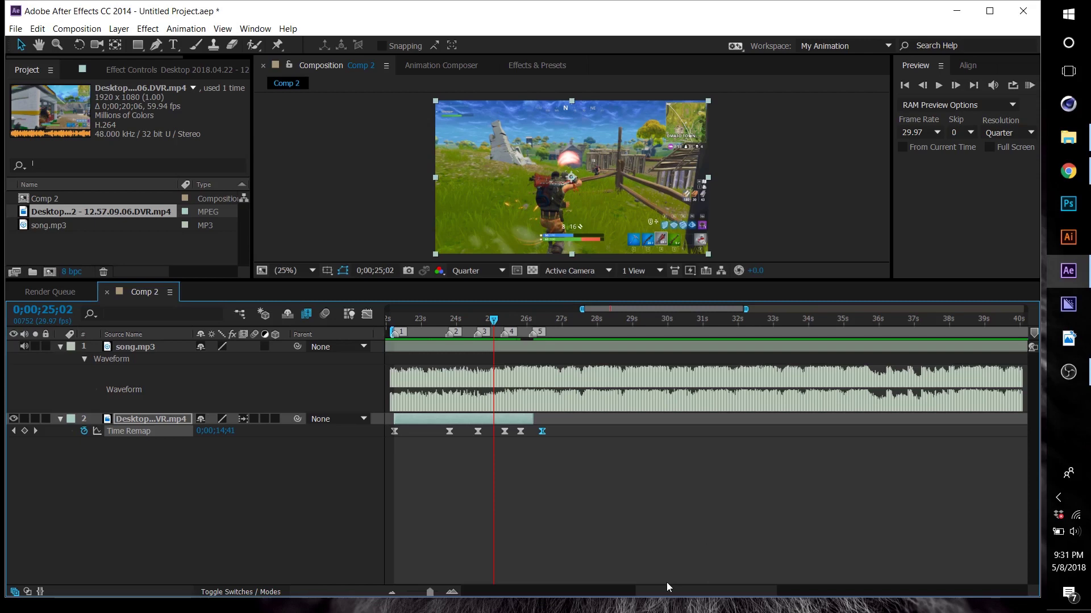
click(452, 593)
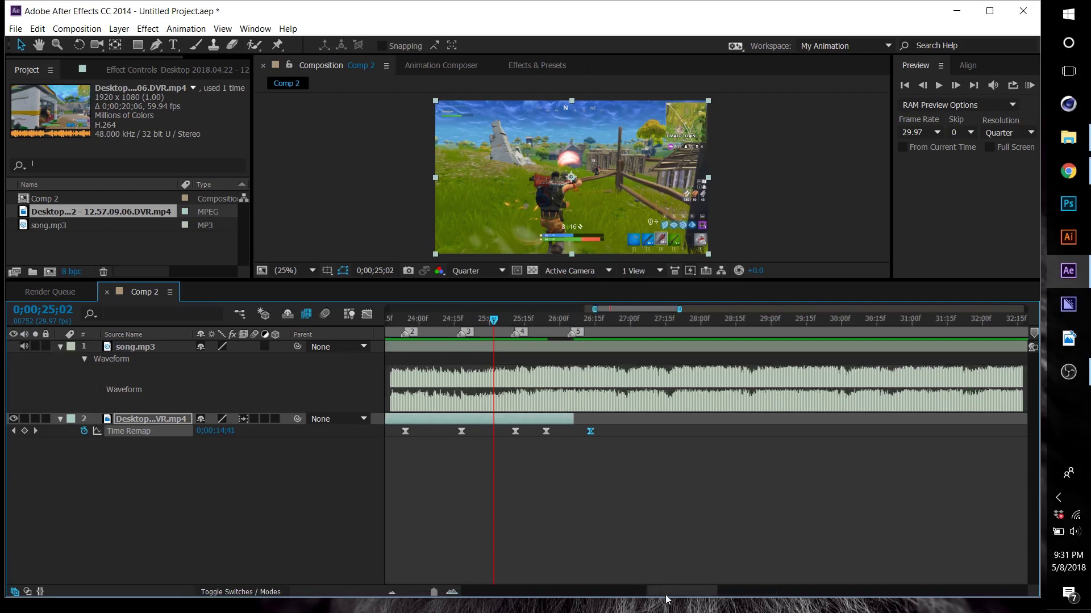
mouse_move(666, 593)
mouse_down()
mouse_move(631, 601)
mouse_move(647, 601)
mouse_up()
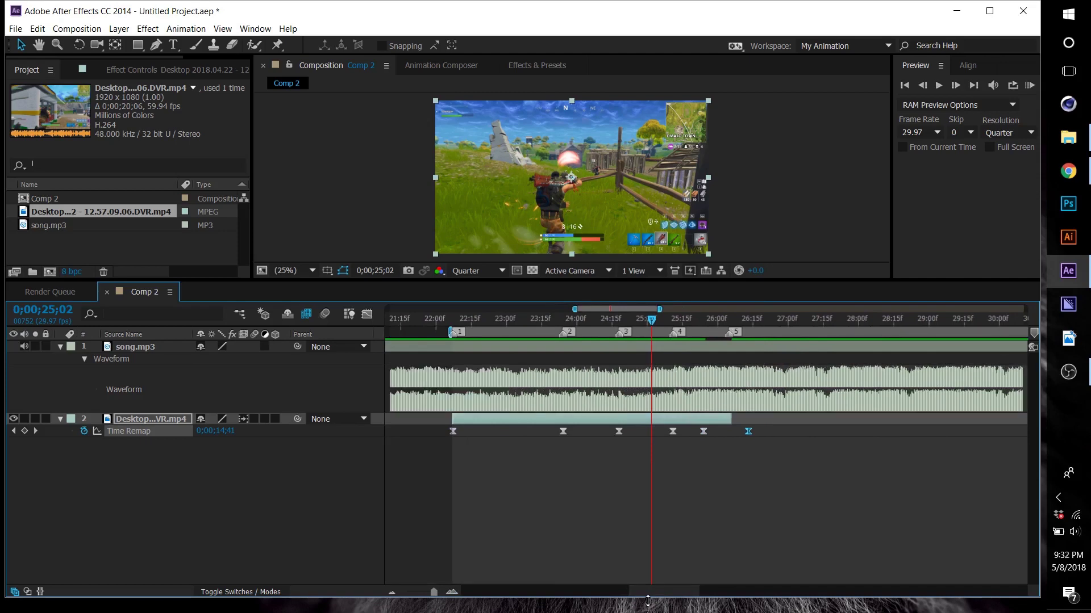
Step: Add an adjustment layer directly above the gameplay clip and place the playhead at marker 1, 0;00;22;07
click(518, 429)
click(519, 420)
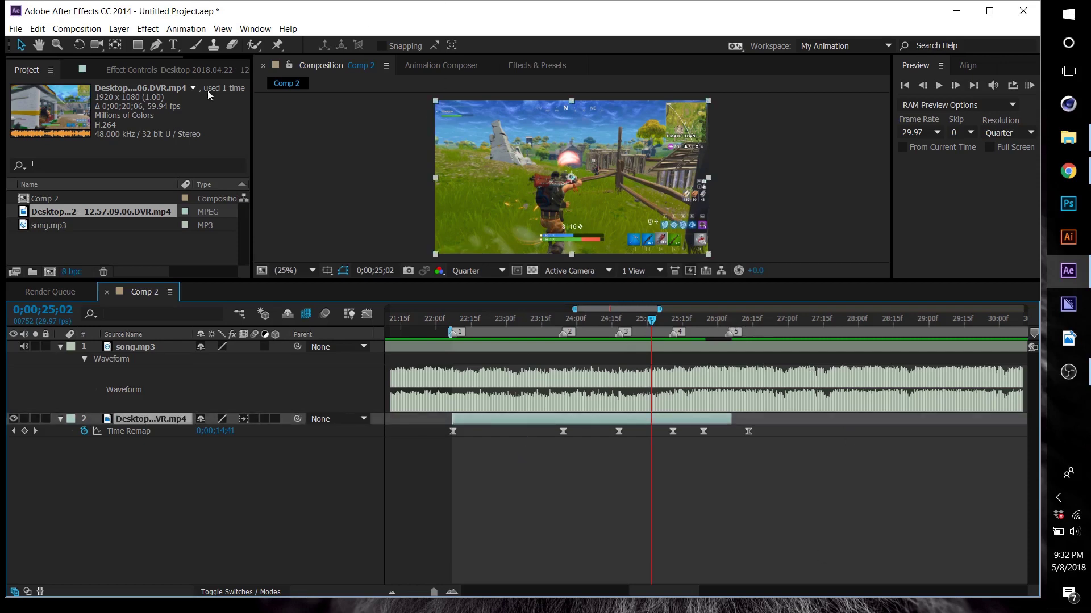
click(118, 28)
mouse_move(165, 49)
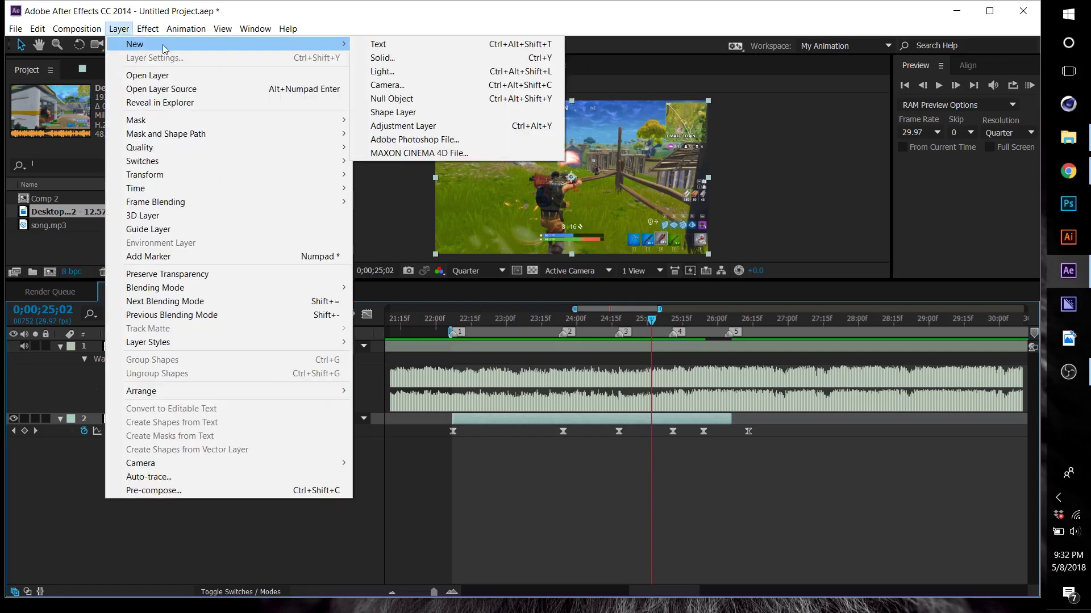
click(430, 126)
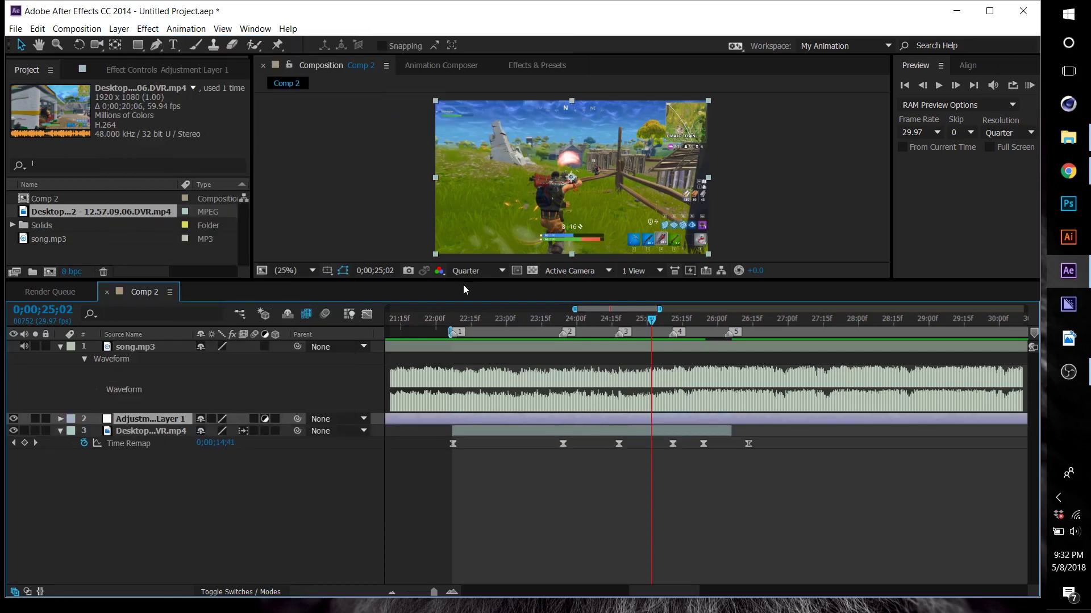
click(453, 319)
key(shift)
key(shift)
key(shift)
key(shift)
key(shift)
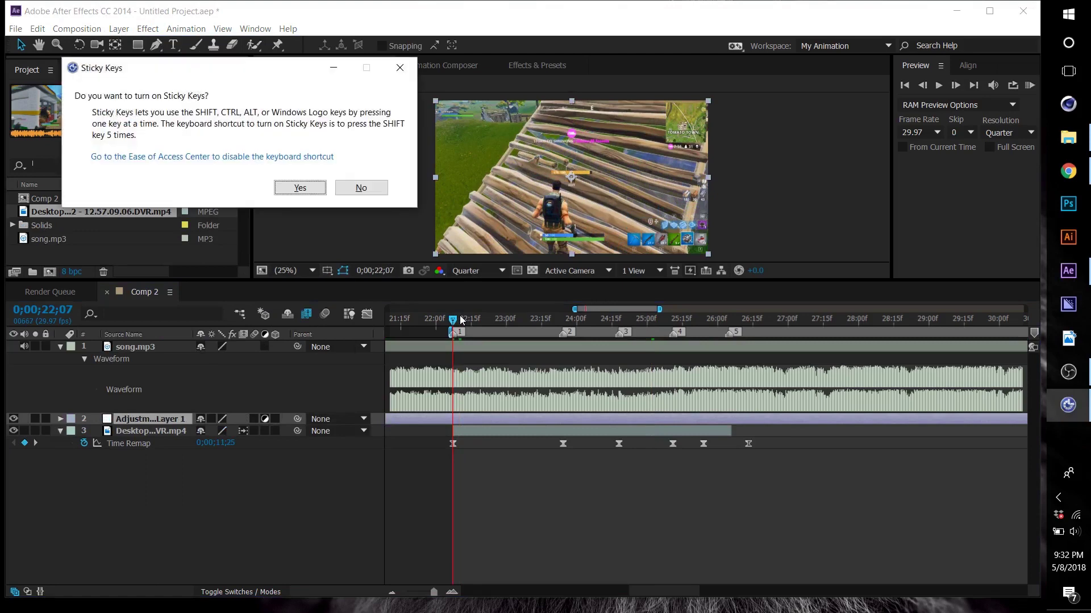
key(Escape)
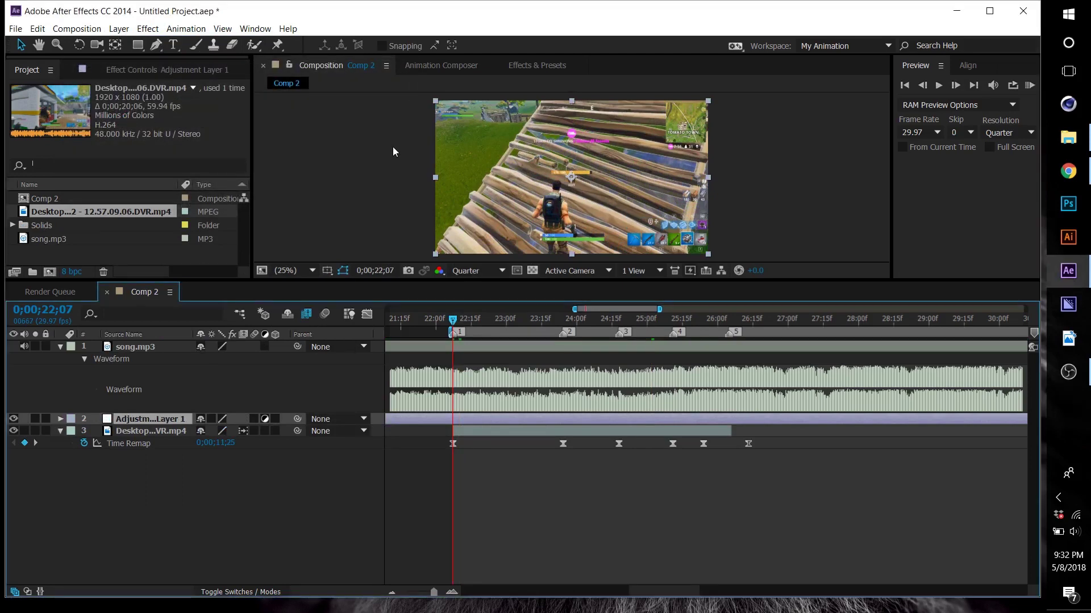
Step: Trim the adjustment layer to start at marker 1 and end at marker 5, 0;00;26;05, matching the gameplay clip
key(alt+[)
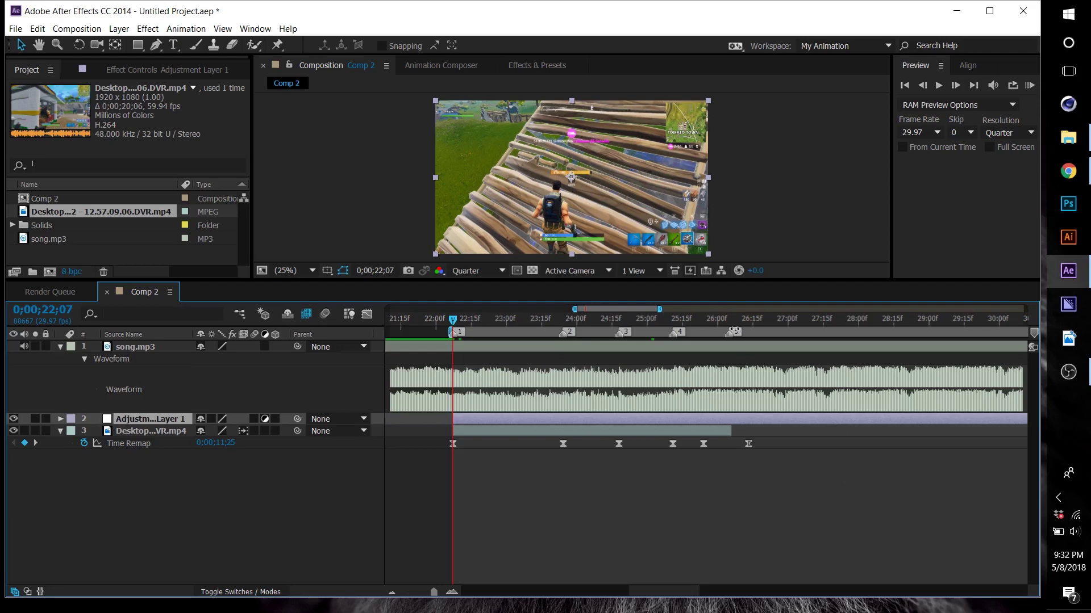
click(729, 320)
key(alt+])
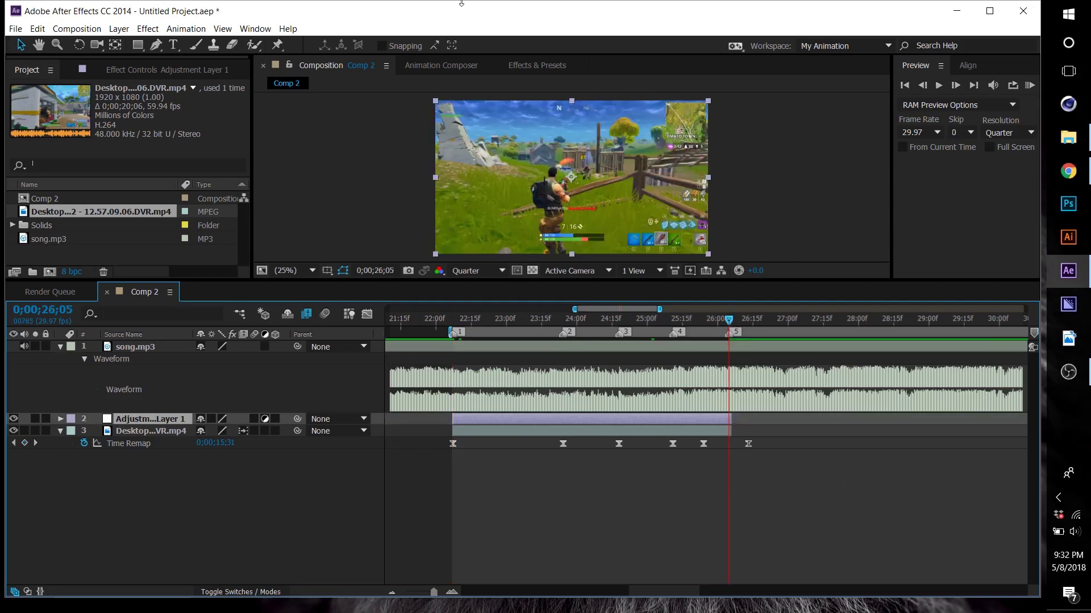
Step: Find the Hue/Saturation effect by searching for "hue" and apply it to the adjustment layer
click(542, 65)
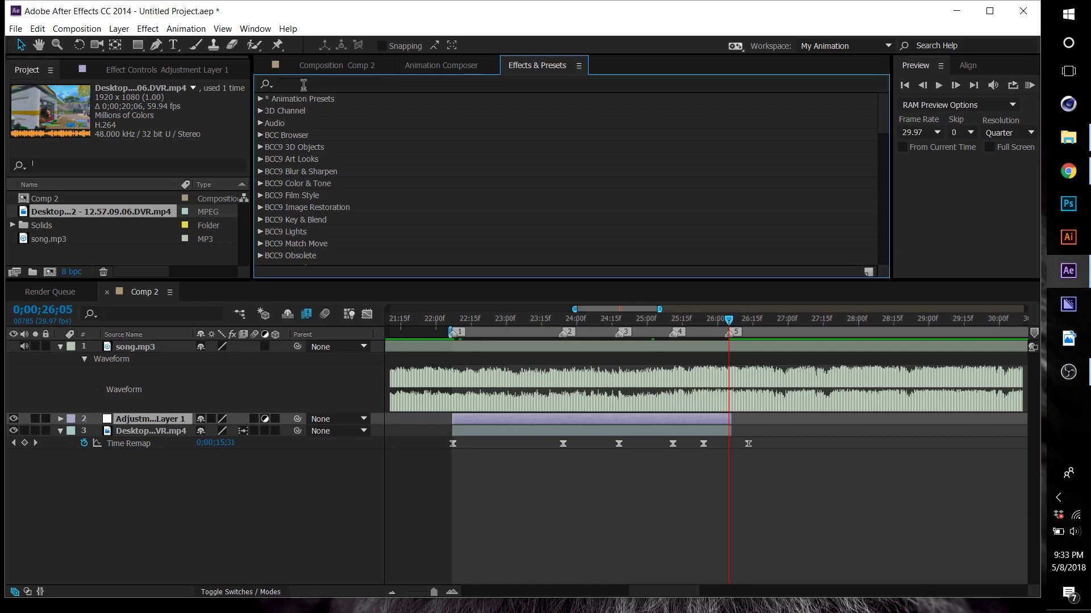
click(303, 84)
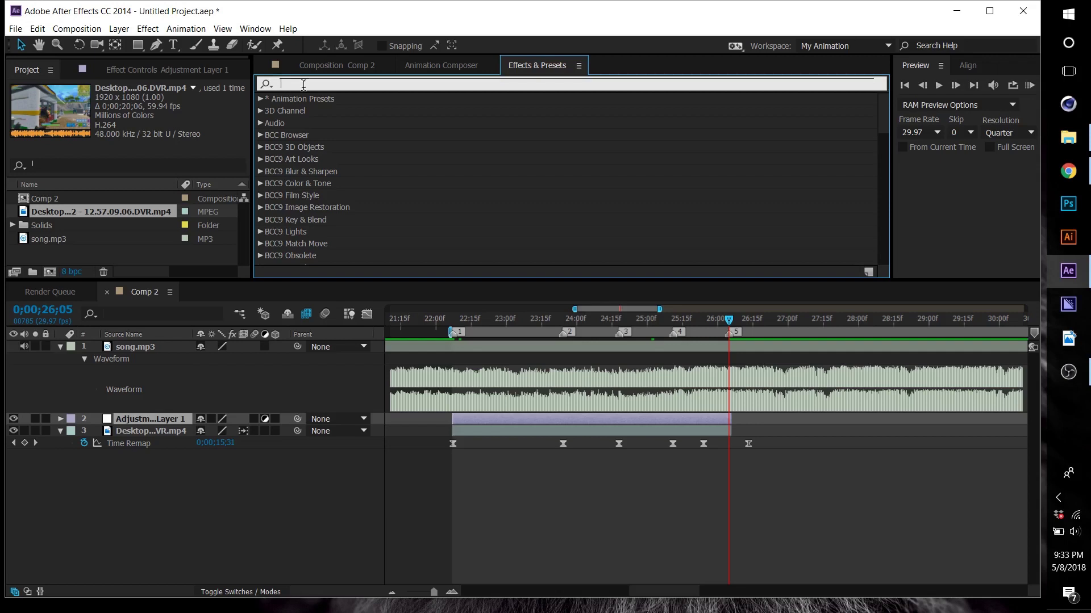
text(hue)
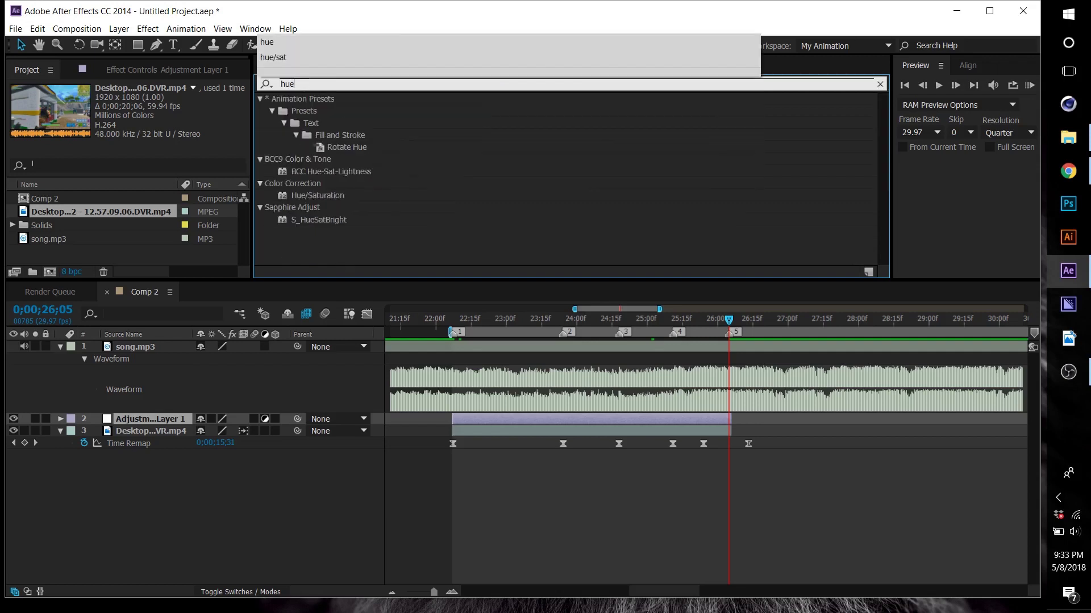
drag(319, 194, 494, 418)
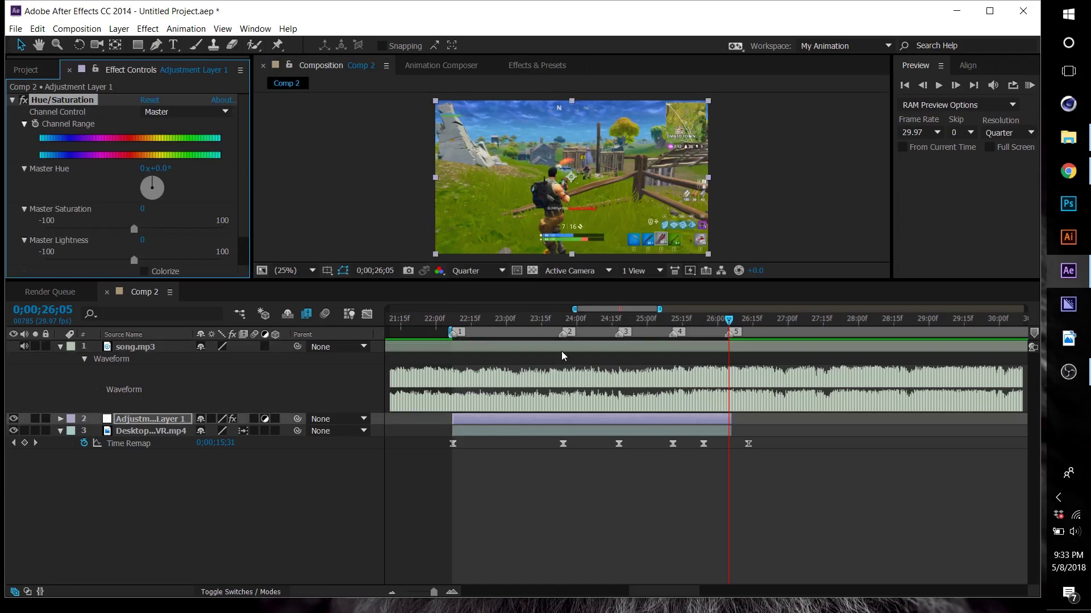
Step: Lower the Hue/Saturation effect's Master Saturation to -71, judging it on the frame at 0;00;23;10
drag(563, 324, 529, 306)
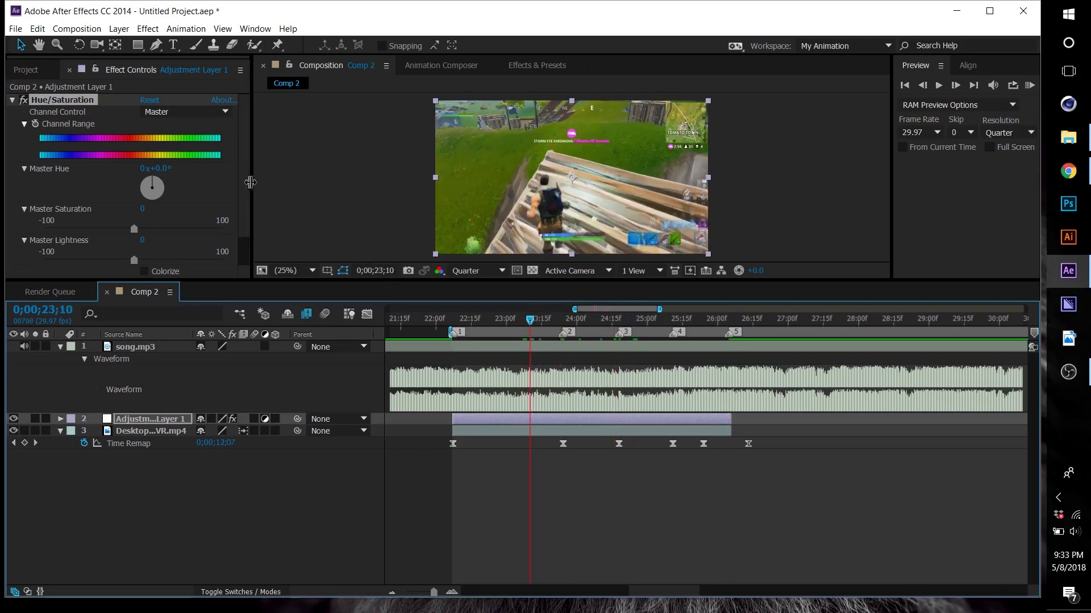
drag(246, 182, 235, 238)
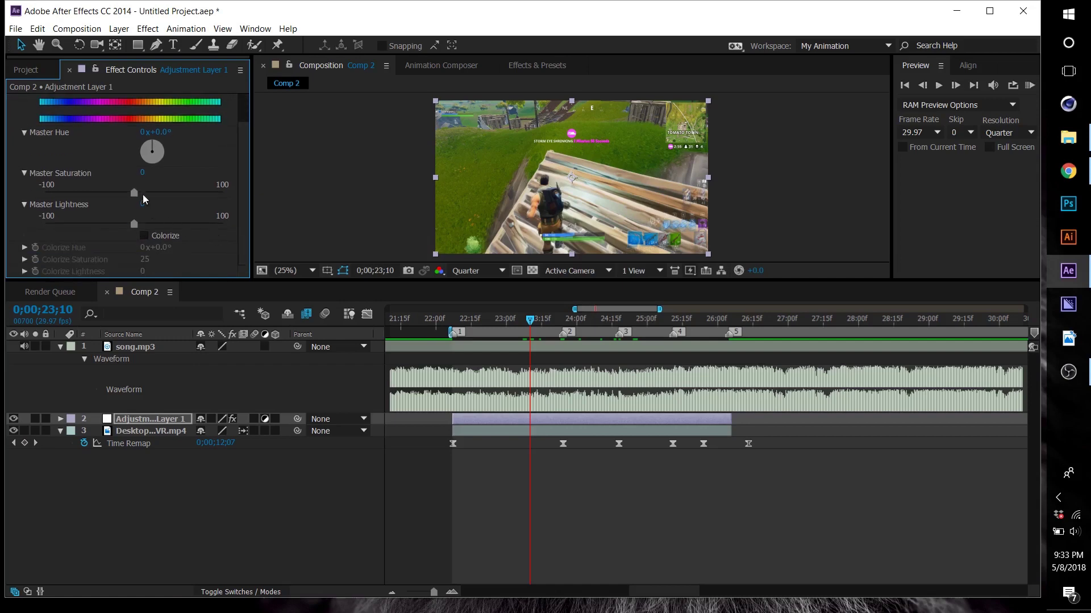
drag(132, 191, 72, 196)
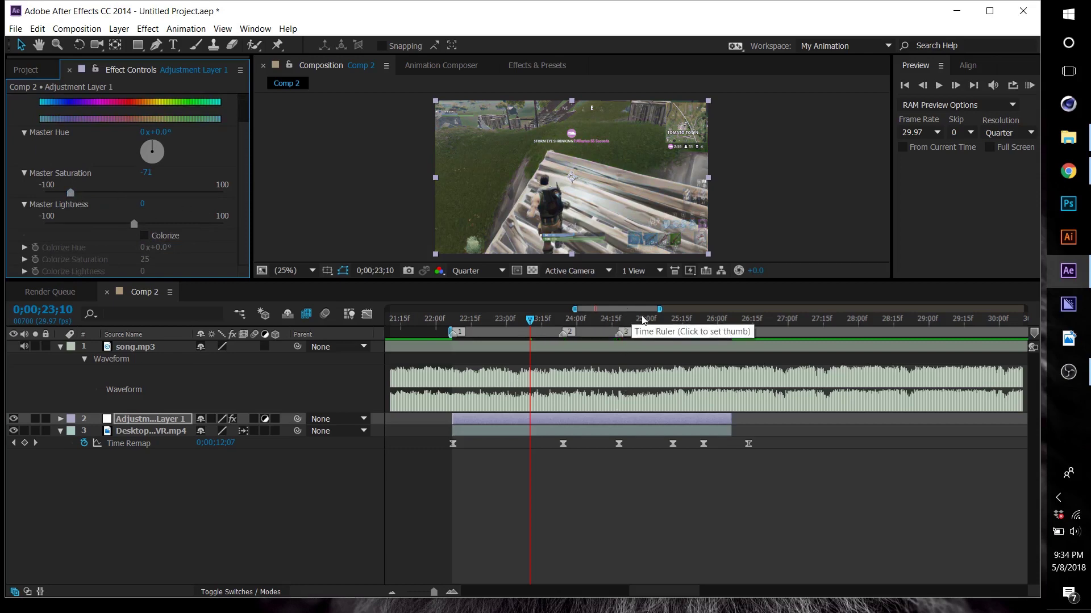
Step: At marker 4, 0;00;25;11, draw a small elliptical mask around the crosshair at the frame's center on the adjustment layer
drag(633, 318, 674, 322)
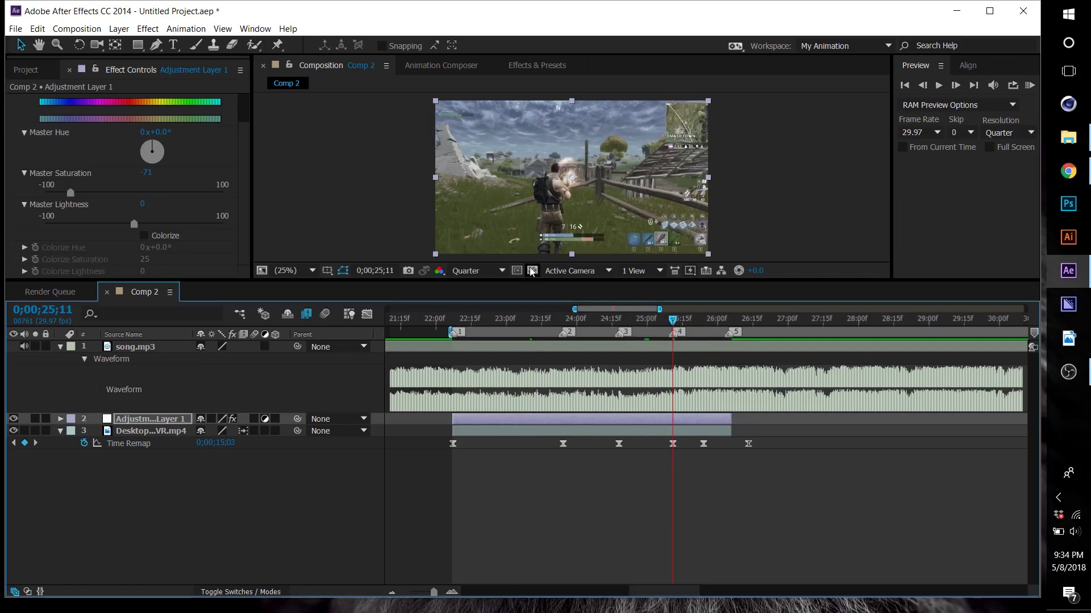
drag(500, 279, 499, 350)
click(138, 46)
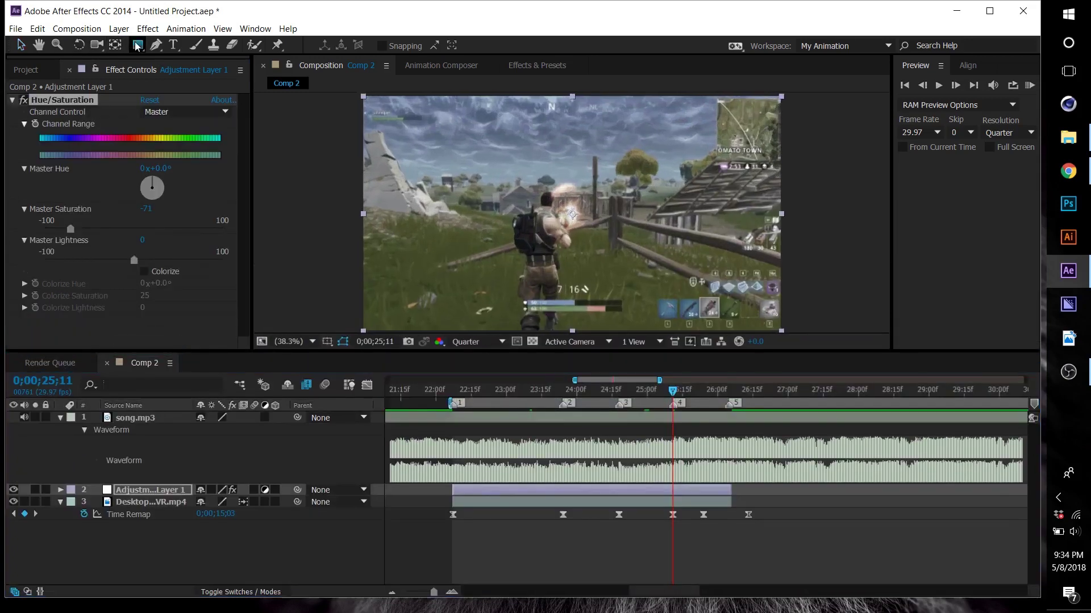
click(168, 75)
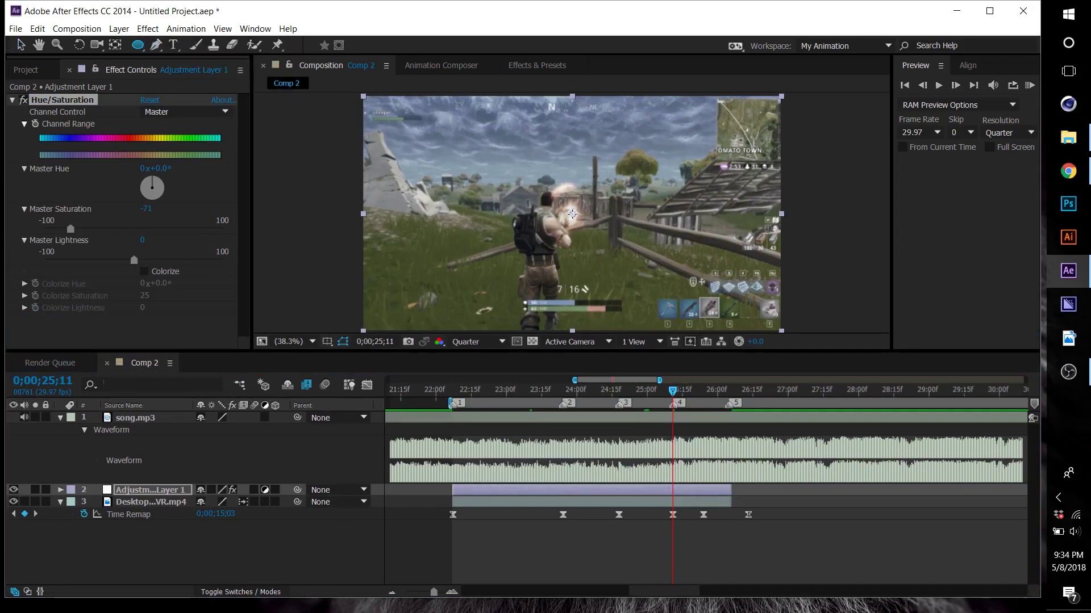
mouse_move(572, 214)
mouse_down()
mouse_move(611, 253)
mouse_move(567, 221)
mouse_up()
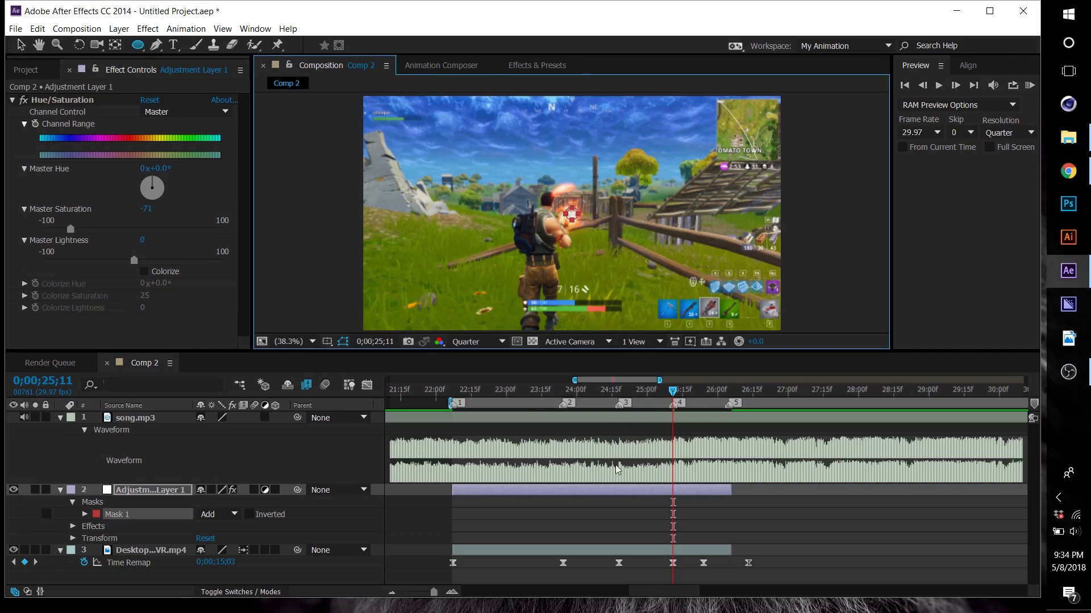
Step: Reveal all mask properties of the adjustment layer and invert its elliptical mask
key(m)
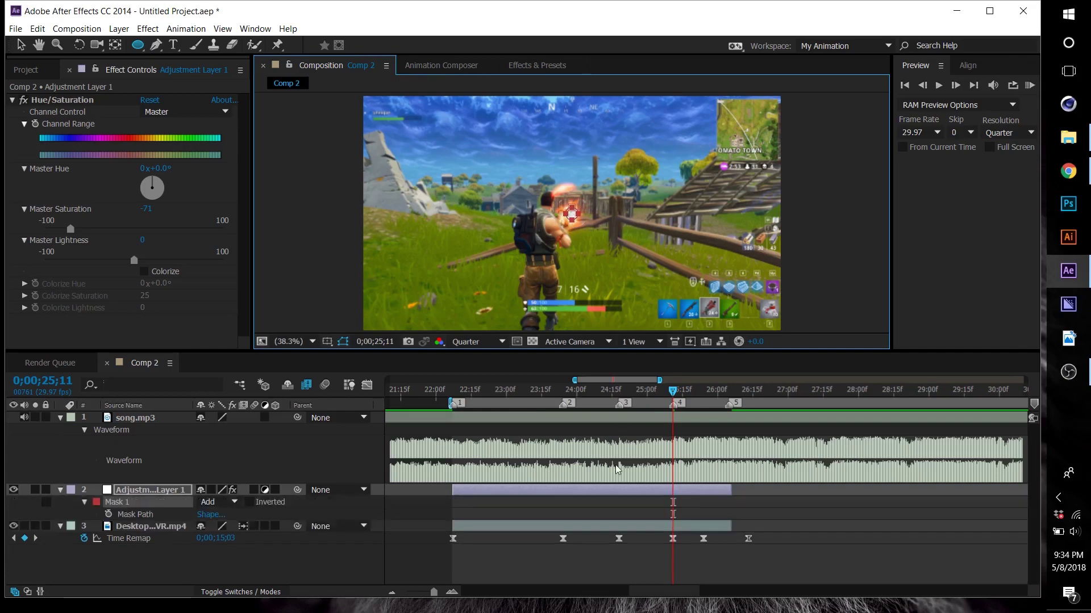
key(m)
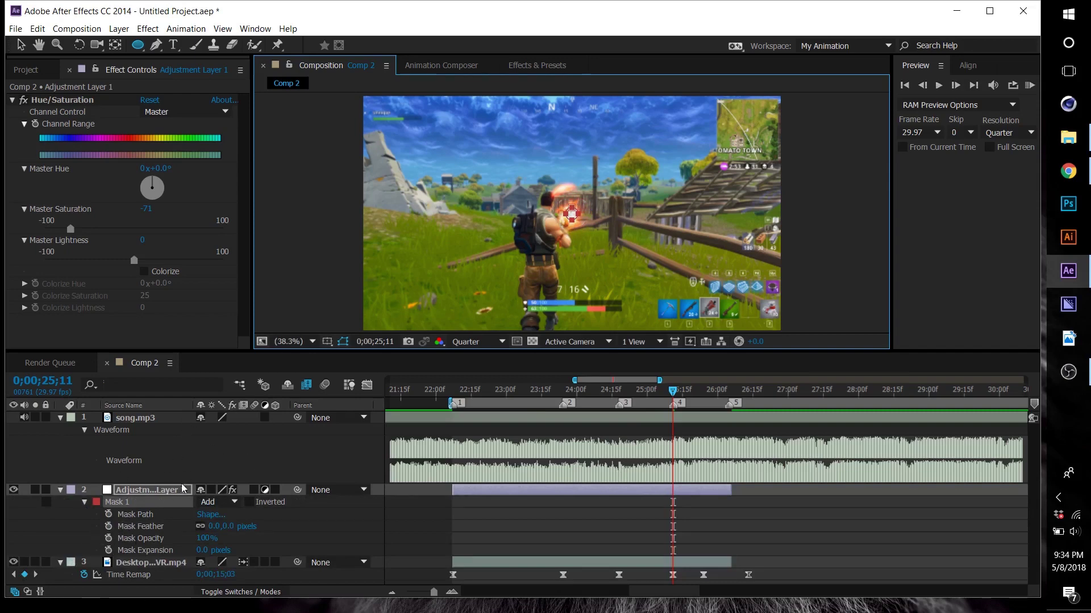
click(249, 502)
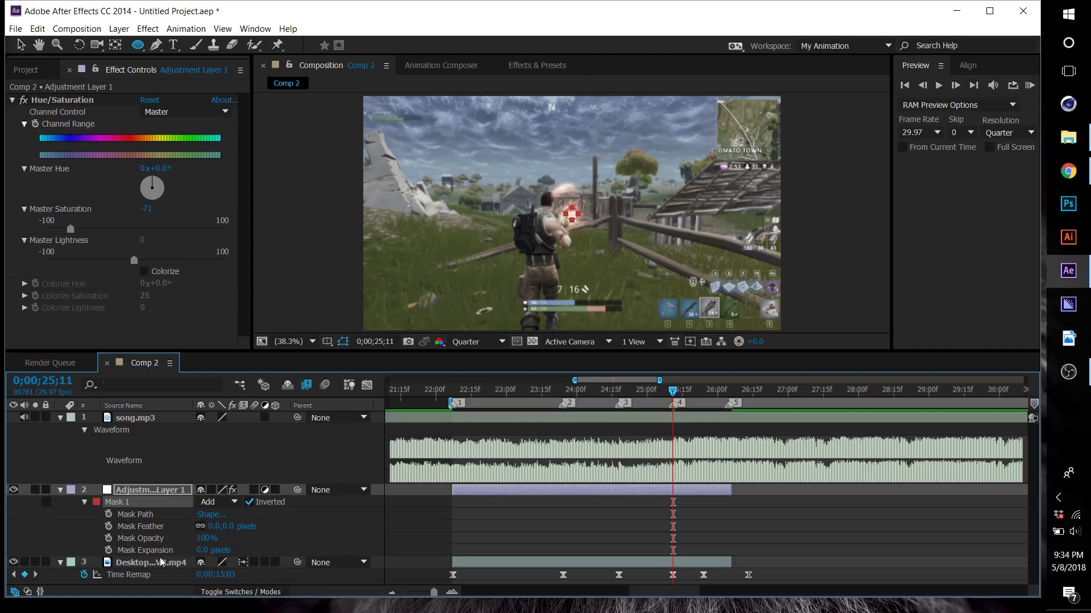
Step: Keyframe the mask's expansion from 0 pixels at marker 4 to 1000 pixels at marker 5, 0;00;26;05
click(108, 549)
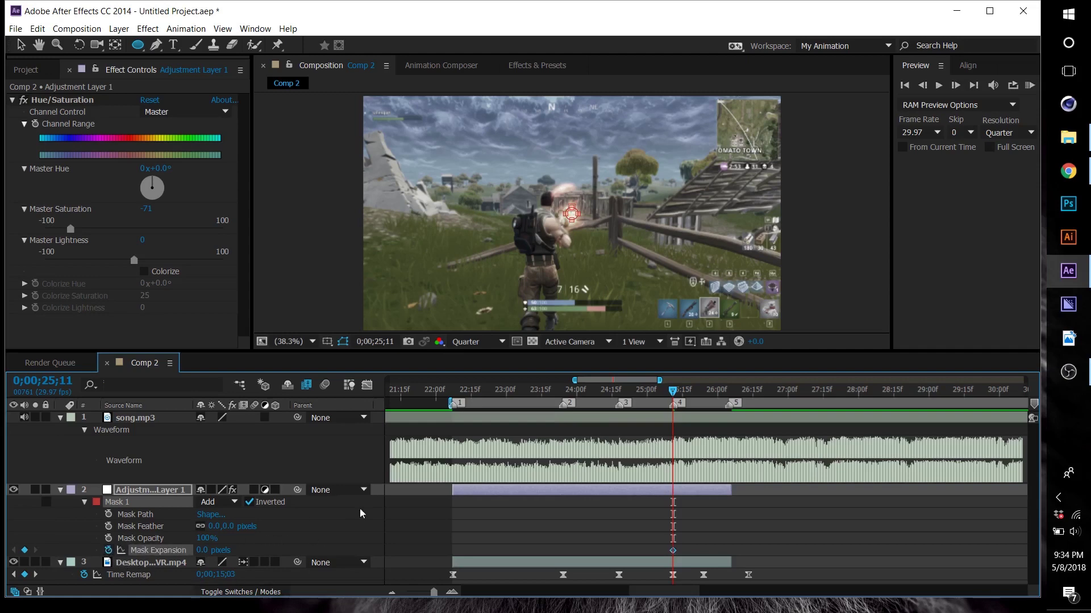
click(729, 390)
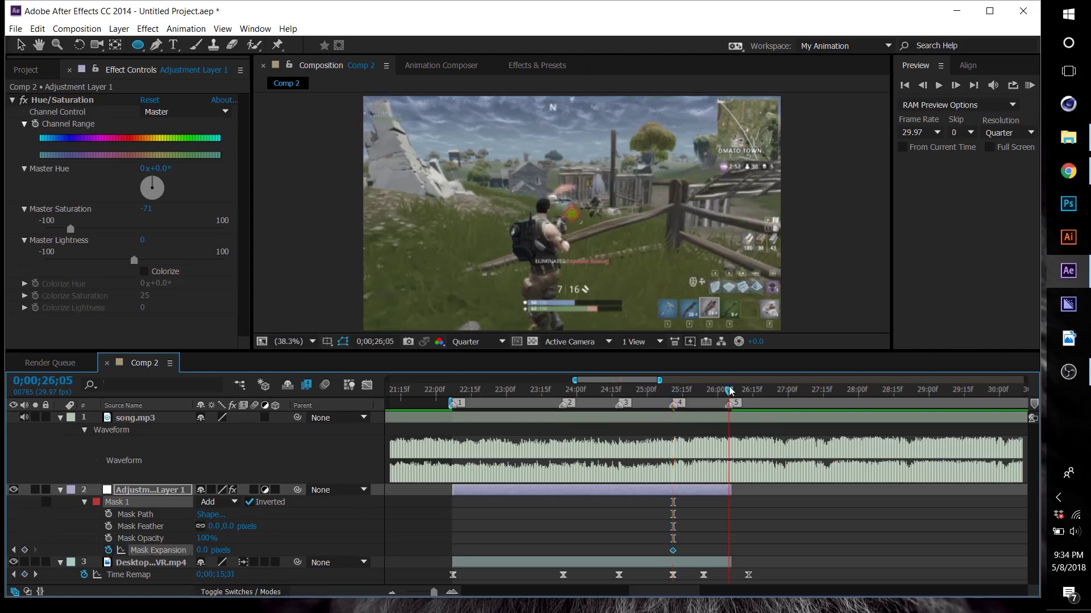
drag(201, 551, 1087, 565)
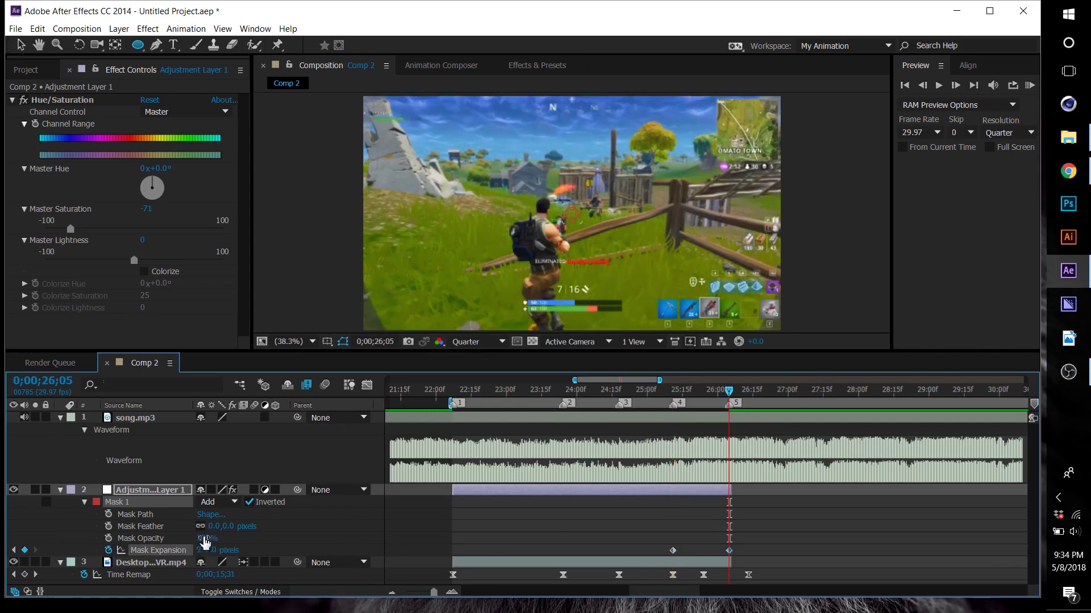
click(203, 550)
text(1000)
key(Return)
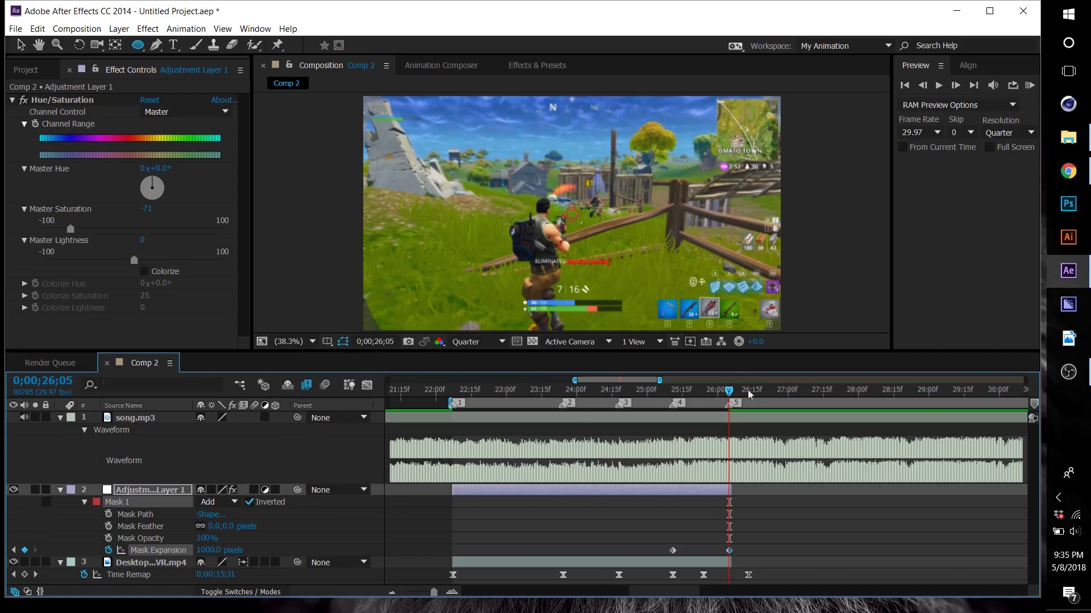
Step: Set the mask's feather to 150 pixels and check the softened edge at 0;00;26;02
mouse_move(729, 391)
mouse_down()
mouse_move(696, 394)
mouse_move(727, 398)
mouse_up()
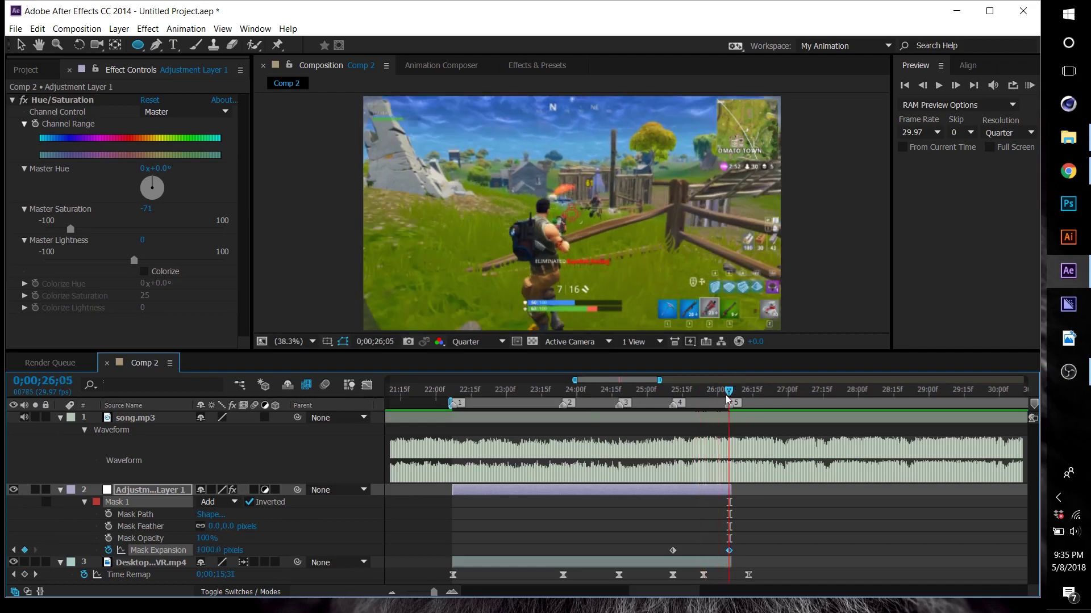
click(226, 526)
text(15)
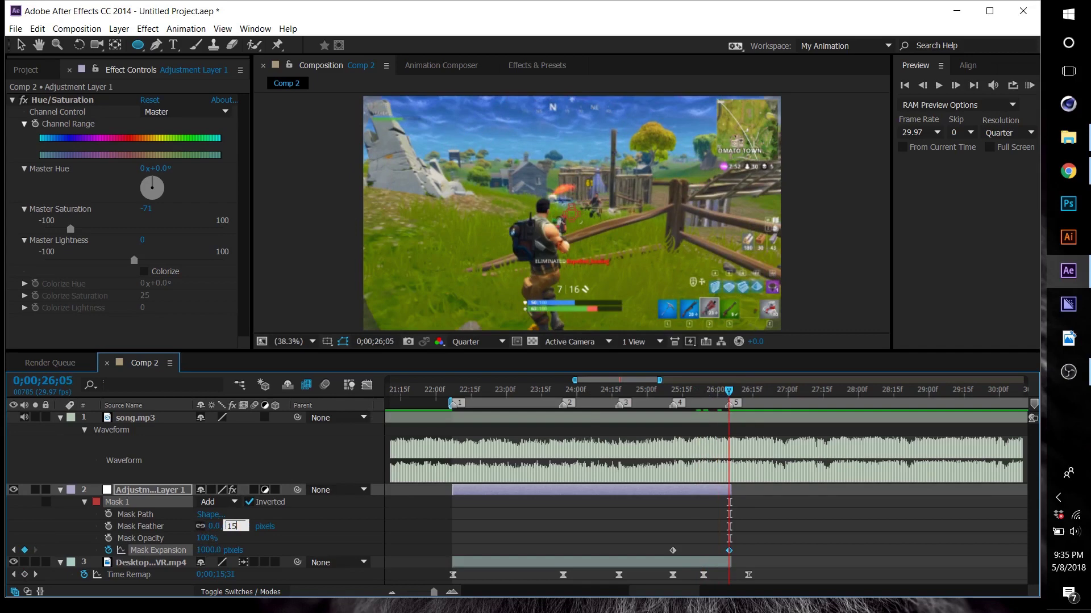
text(0)
key(Return)
mouse_move(728, 391)
mouse_down()
mouse_move(685, 392)
mouse_move(725, 401)
mouse_move(658, 407)
mouse_move(721, 408)
mouse_up()
Step: Apply Easy Ease to both Mask Expansion keyframes
drag(649, 543, 772, 557)
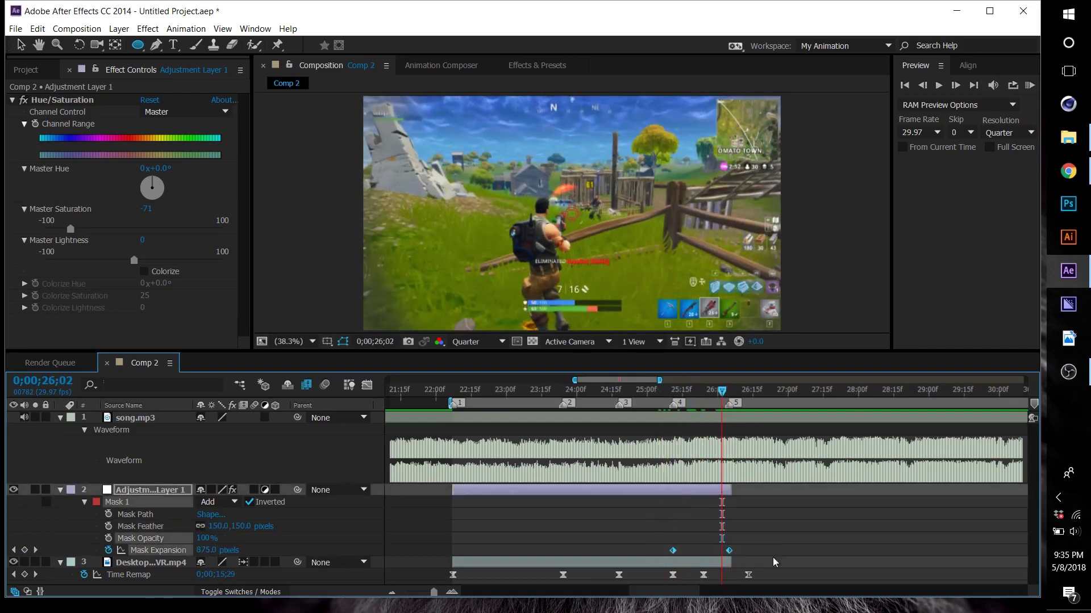
right_click(728, 551)
mouse_move(755, 546)
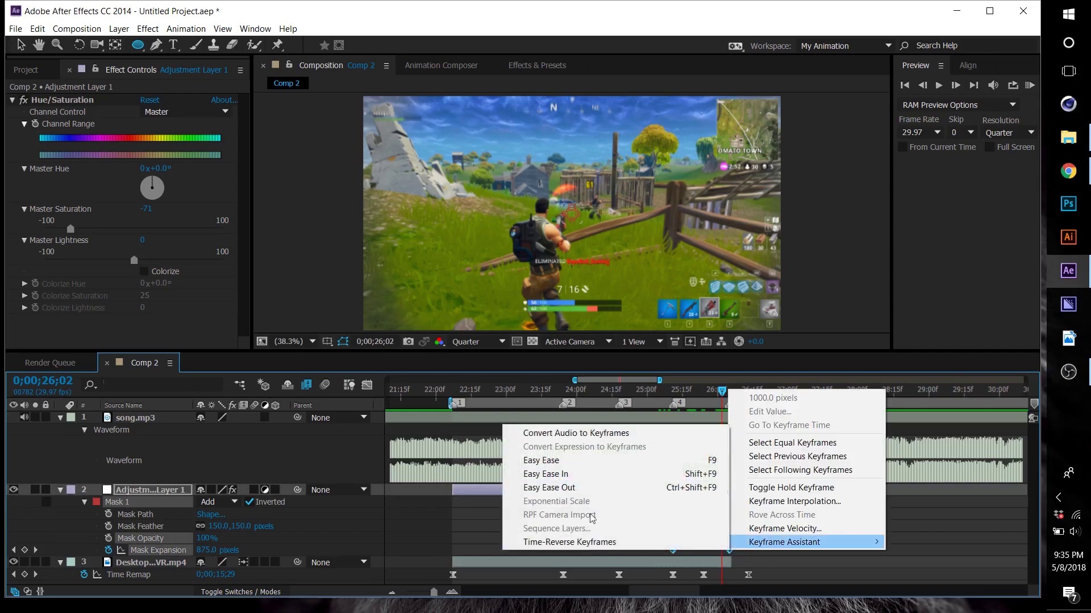
click(543, 466)
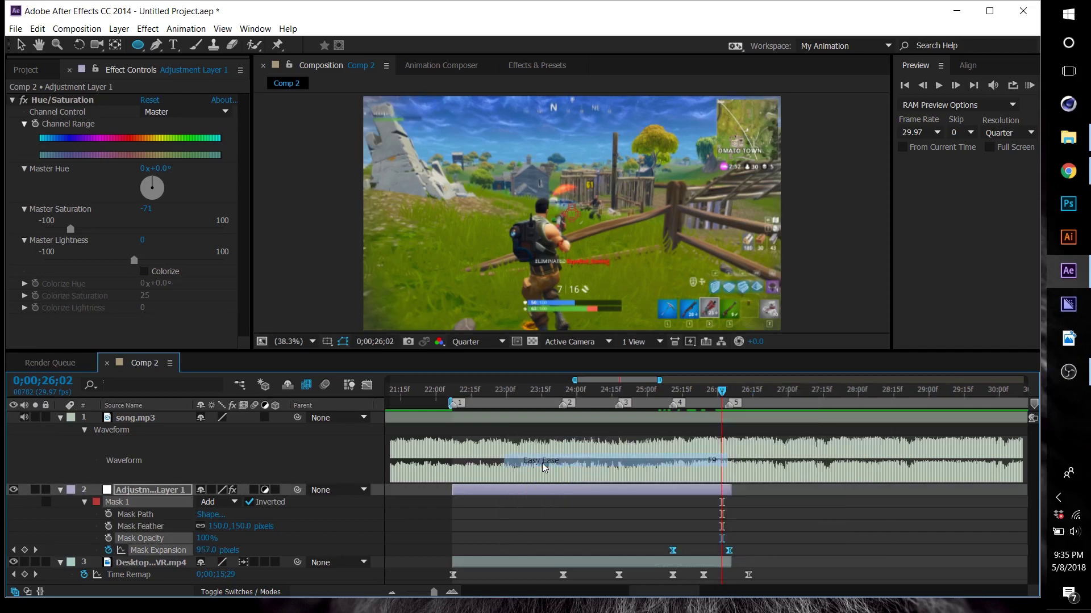
Step: In the Mask Expansion speed graph, extend the last keyframe's influence back to marker 4 so the speed peaks early and eases out
click(366, 387)
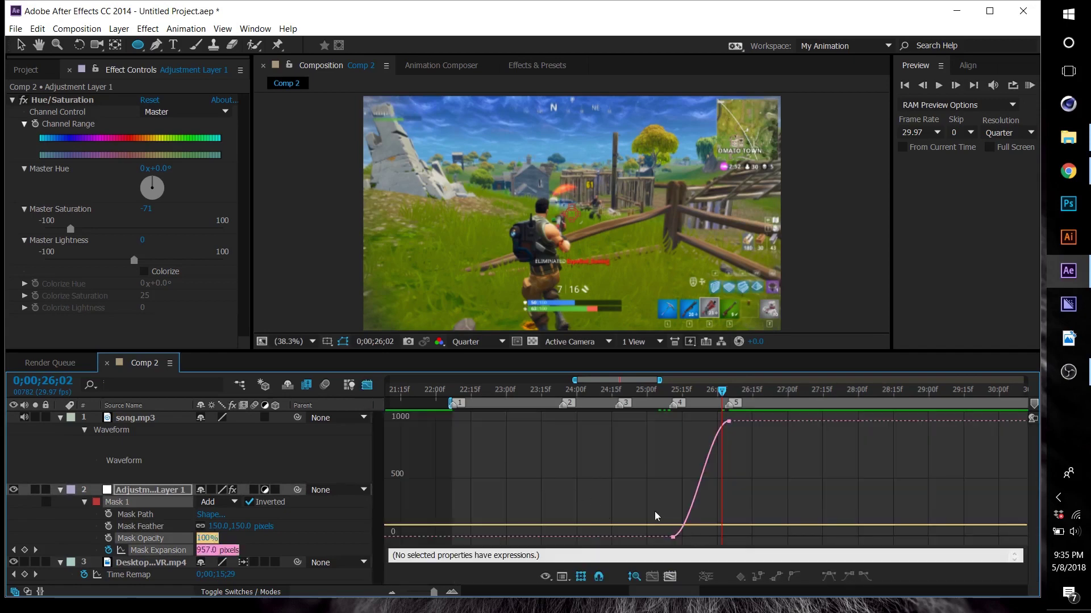
right_click(695, 451)
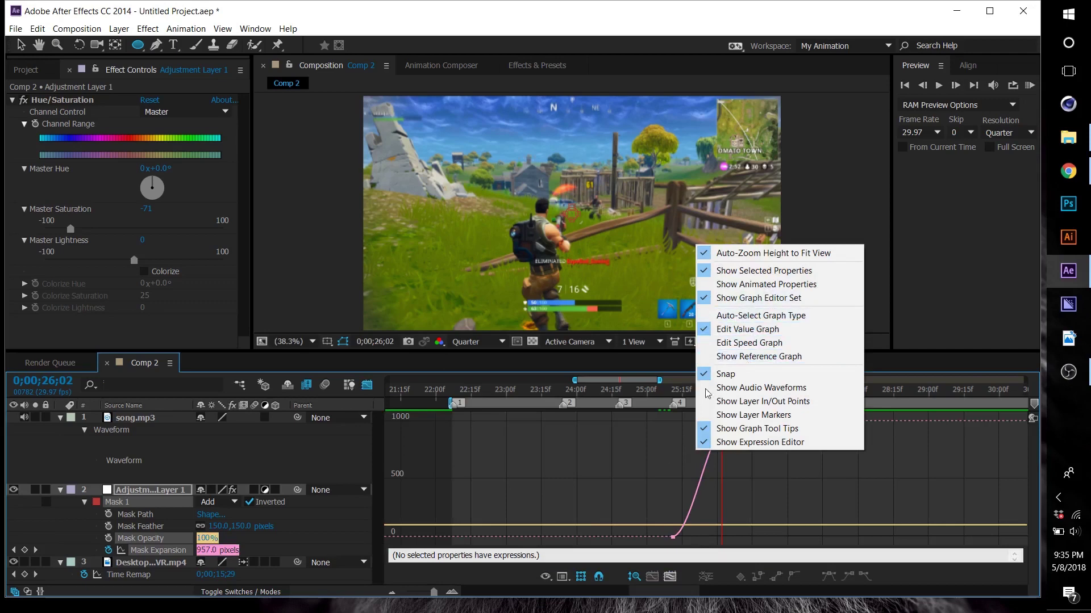
click(725, 343)
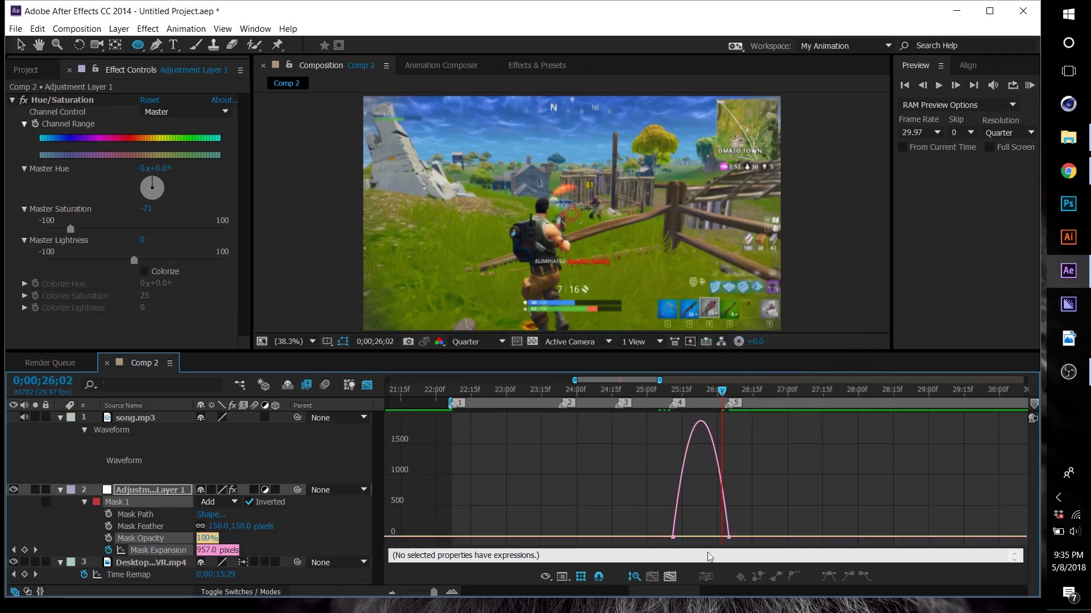
click(729, 537)
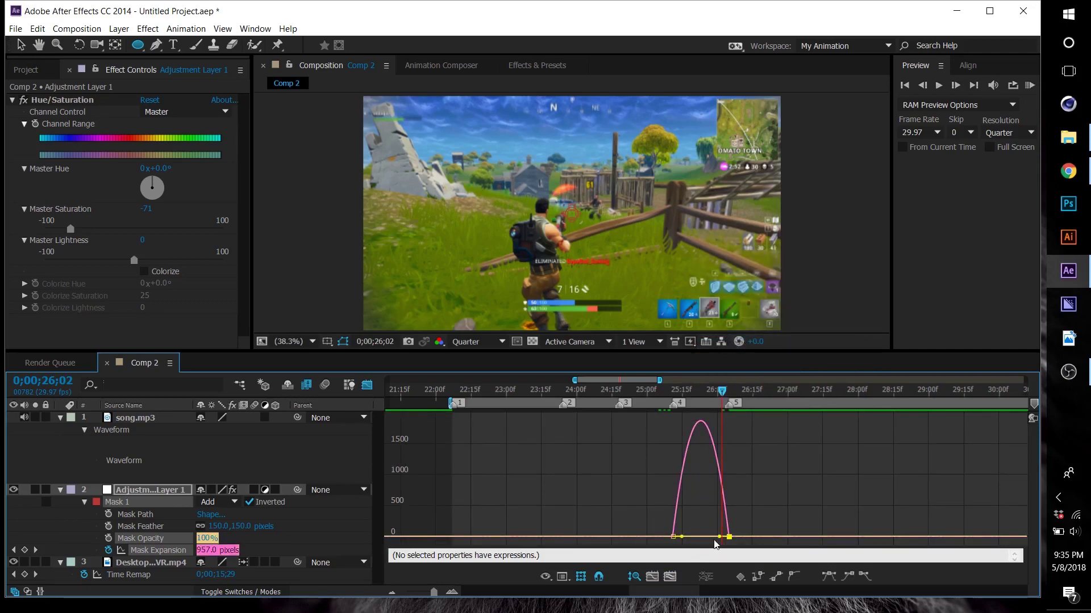
drag(718, 537, 676, 537)
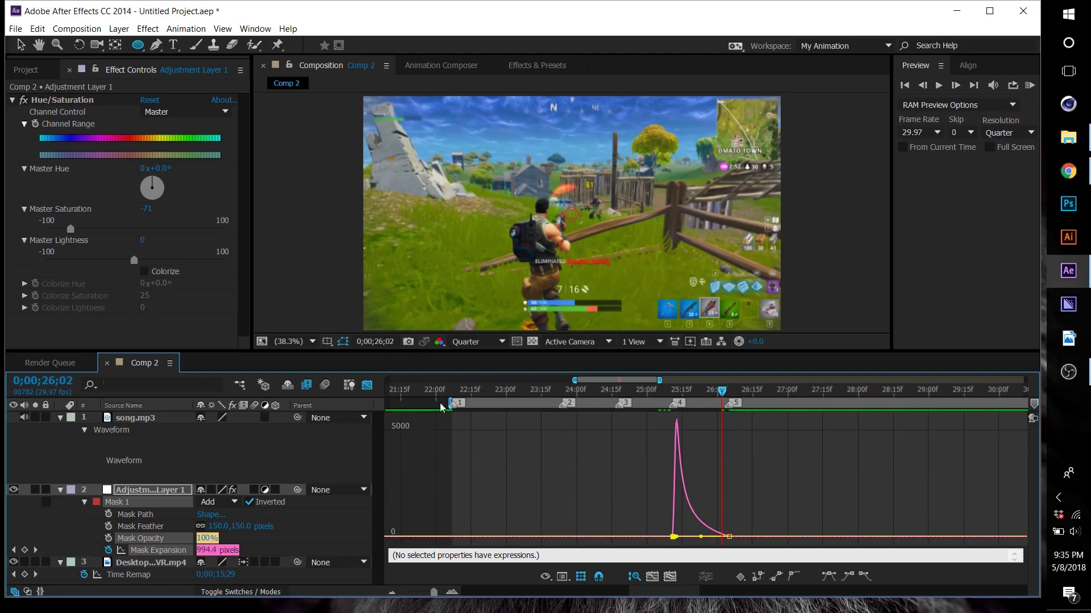
Step: Switch the Mask Expansion curve back to the value graph and close the Graph Editor
right_click(711, 471)
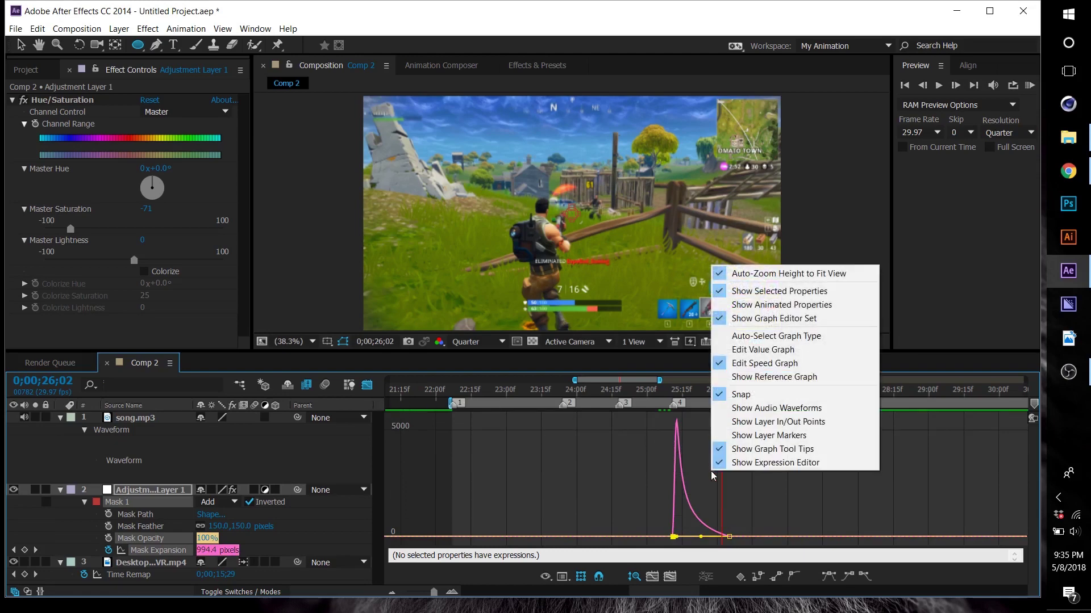
click(755, 356)
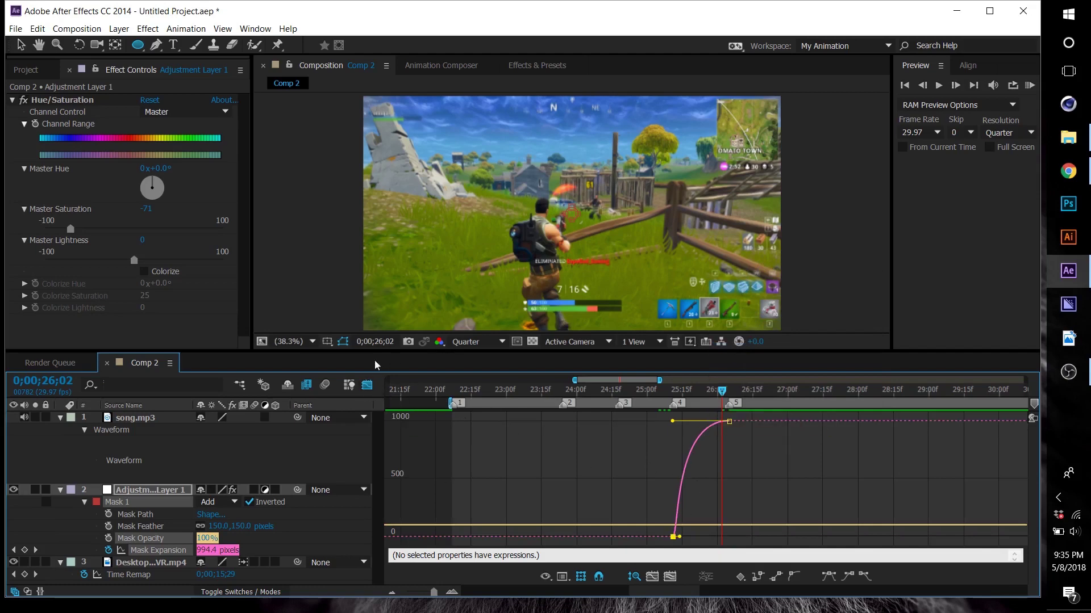
click(368, 386)
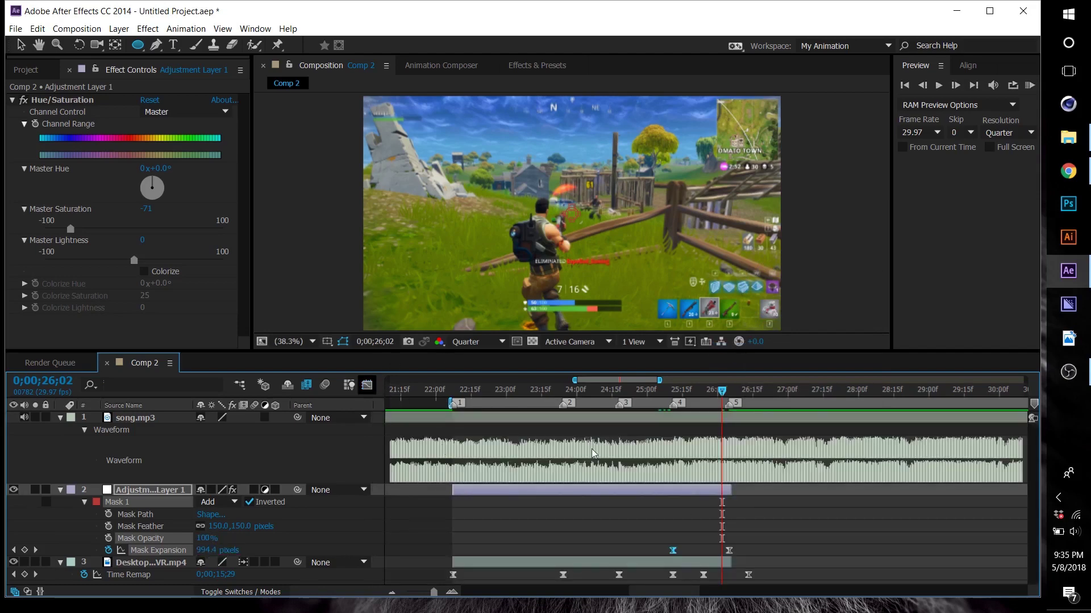
Step: Deselect the adjustment layer and scrub back to 0;00;25;04, just before marker 4, to review the mask animation
click(669, 513)
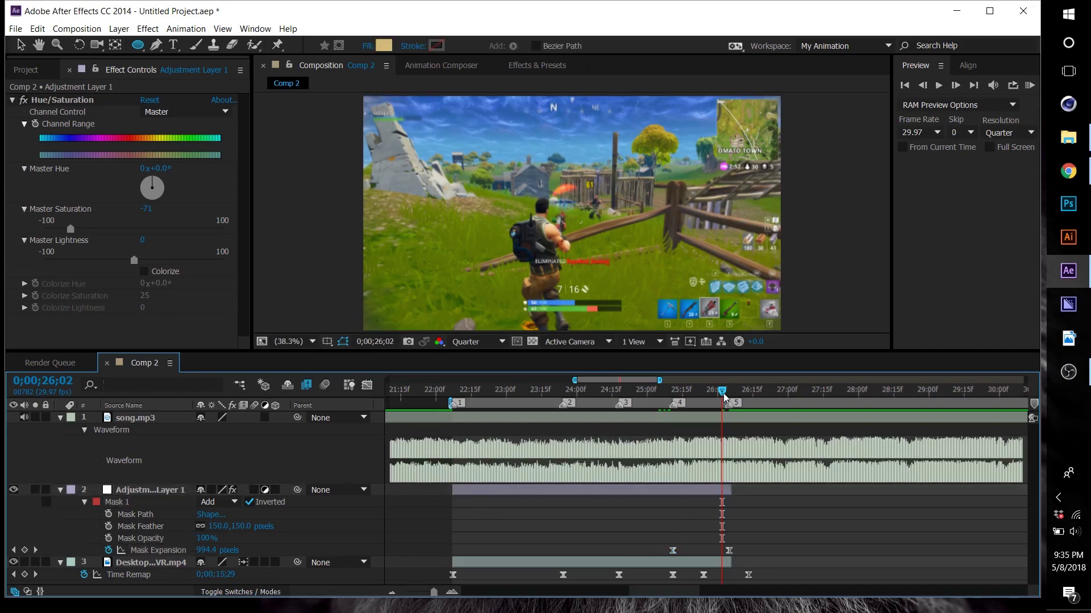
drag(724, 398, 655, 401)
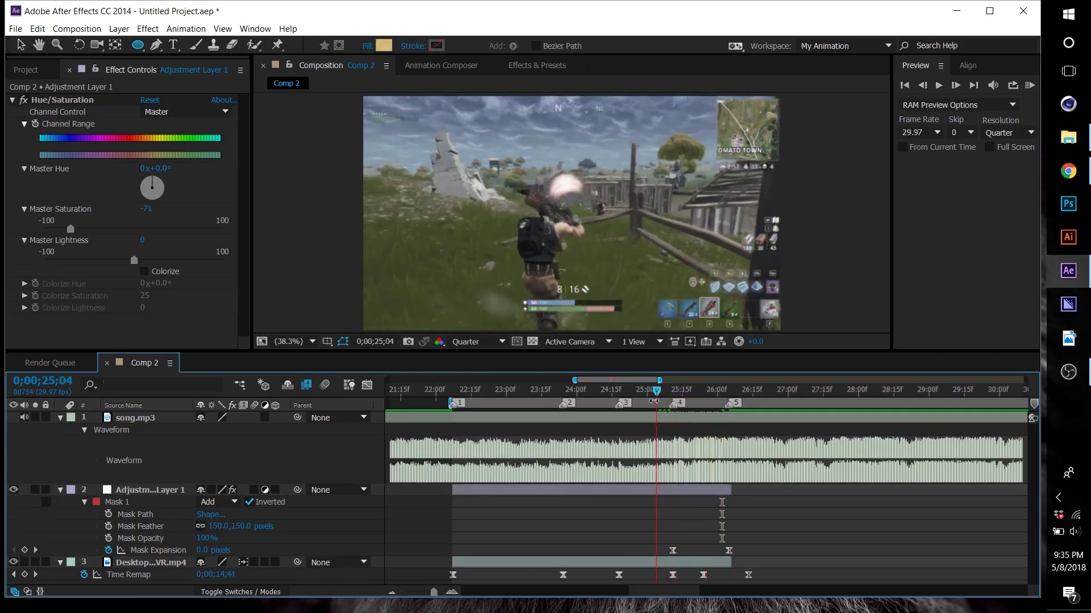